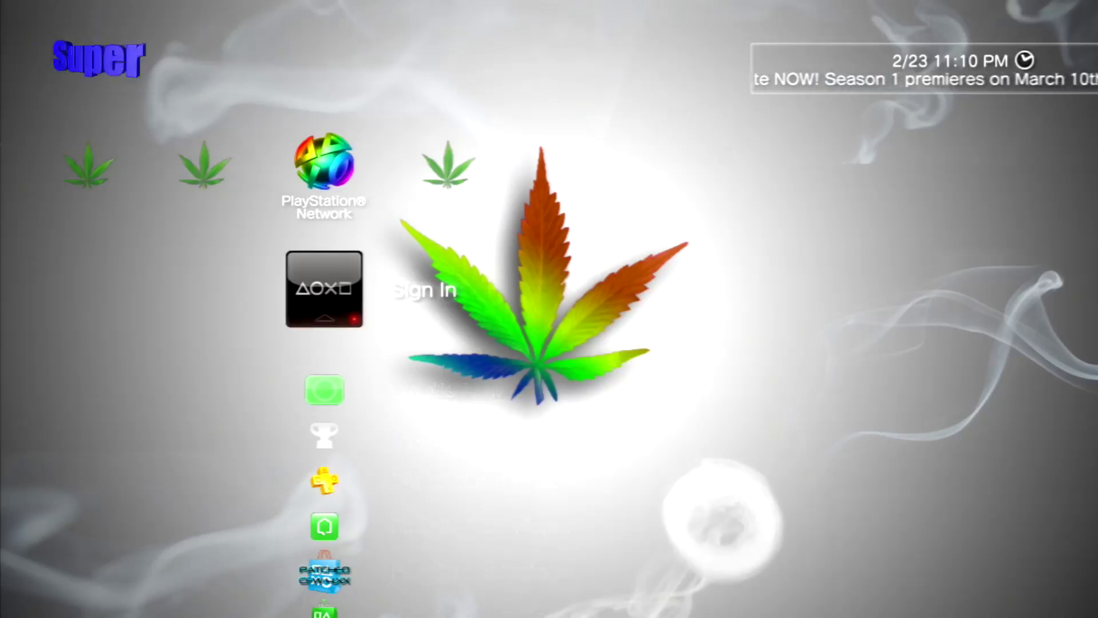
Check System Information under System Settings to confirm the software reads Version 4.66.
key("Left")
key("Left")
key("Left")
key("Left")
key("Left")
key("Left")
key("Left")
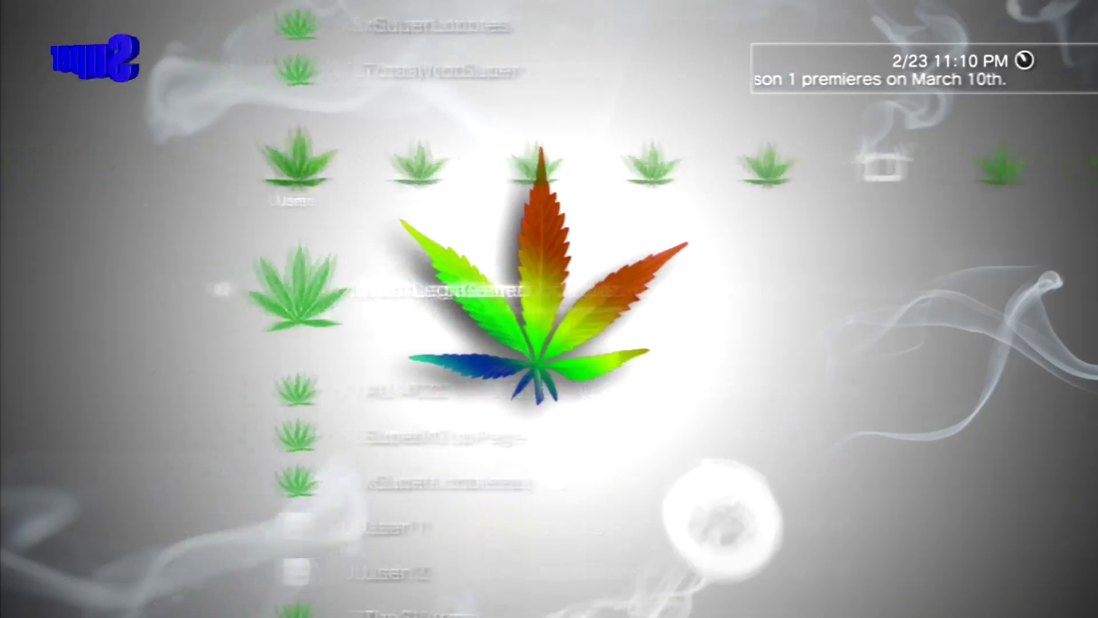
key("Down")
key("Down")
key("Down")
key("Down")
key("Down")
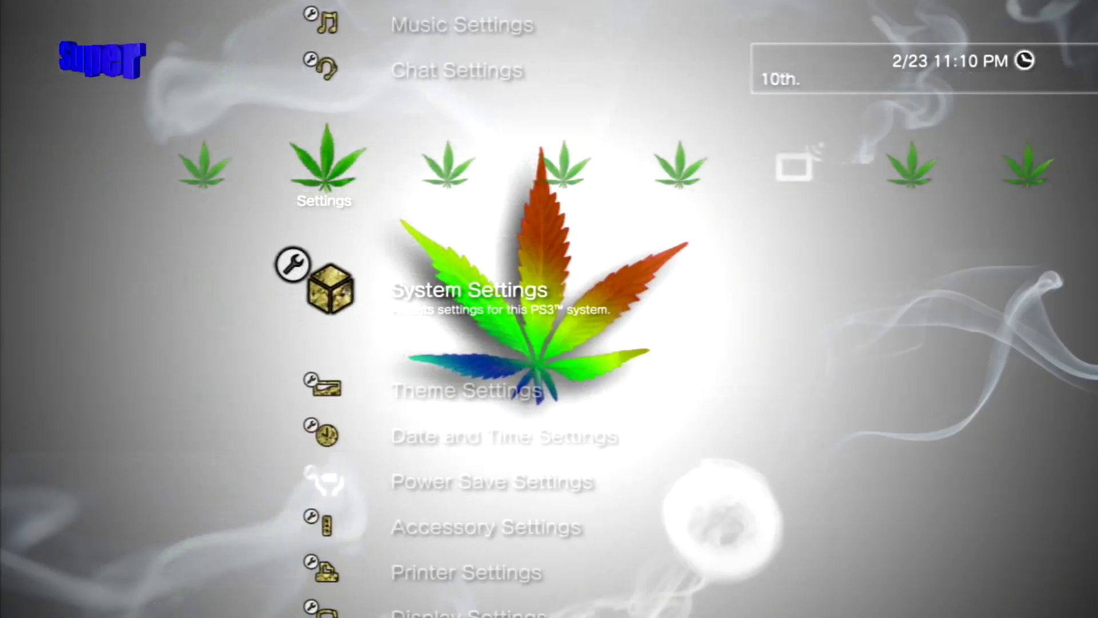
key("Return")
key("Down")
key("Down")
key("Down")
key("Down")
key("Down")
key("Down")
key("Down")
key("Down")
key("Down")
key("Down")
key("Down")
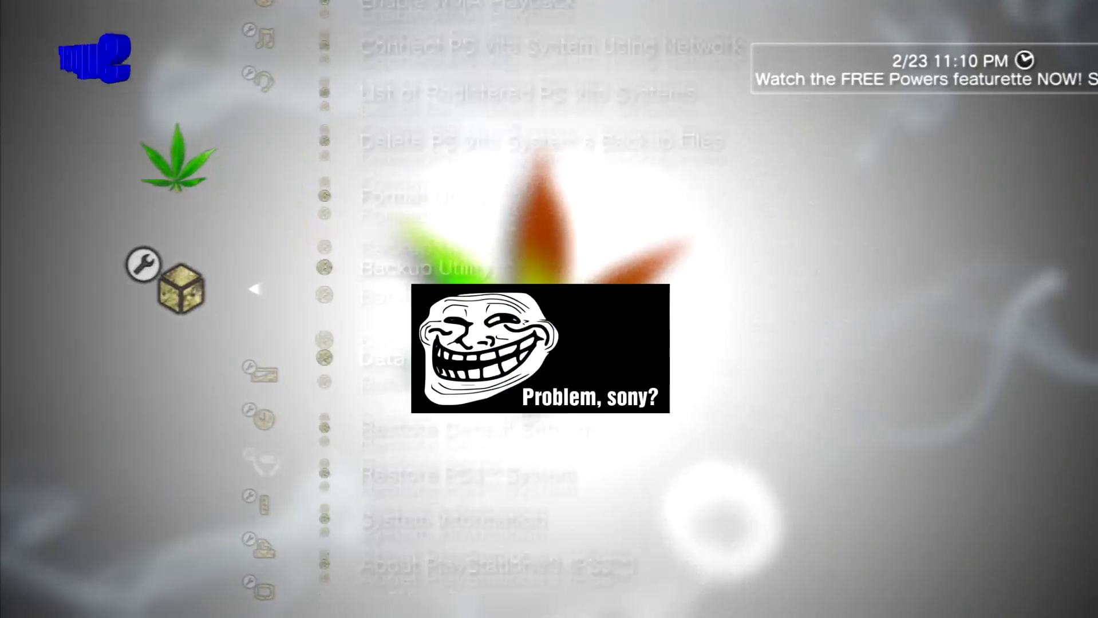
key("Return")
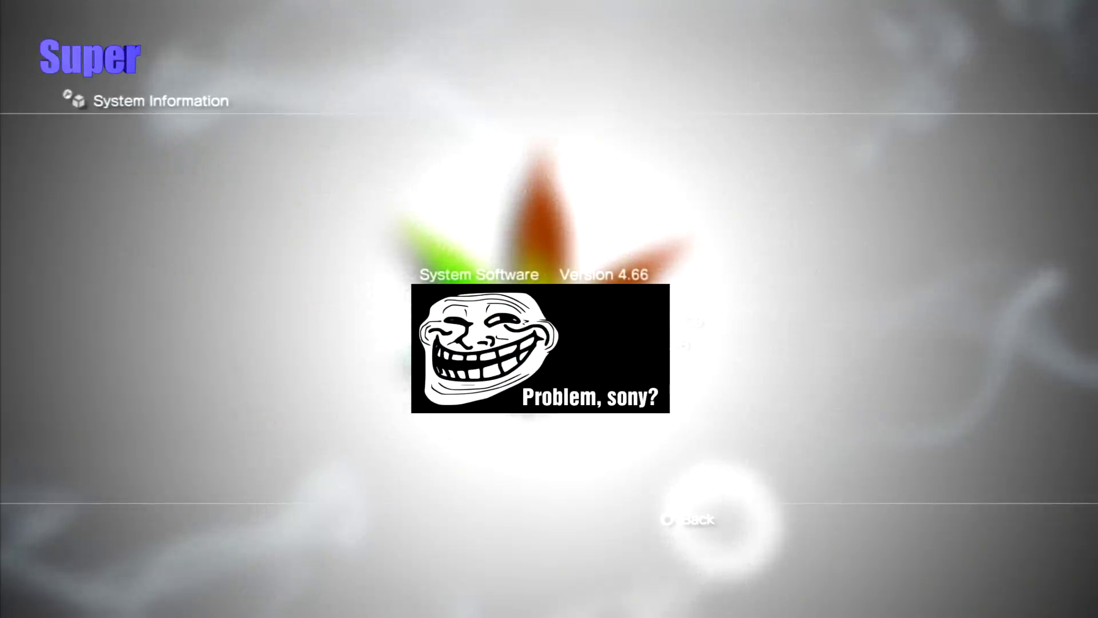
Go back to the PlayStation Network category and start signing in to PSN.
key("Escape")
key("Escape")
key("Right")
key("Right")
key("Right")
key("Right")
key("Right")
key("Right")
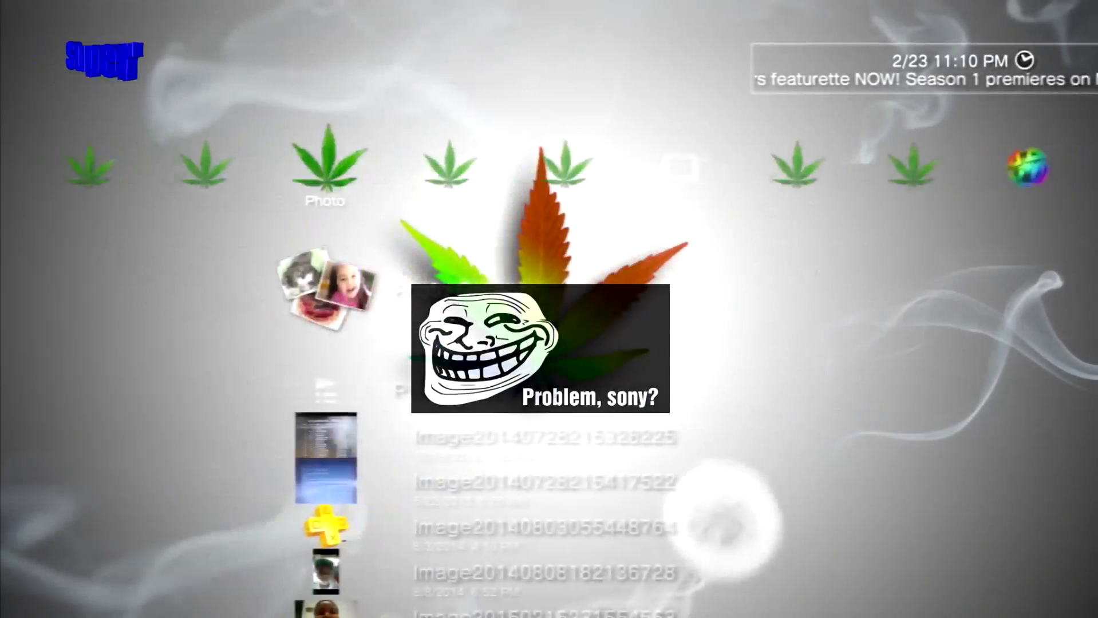
key("Return")
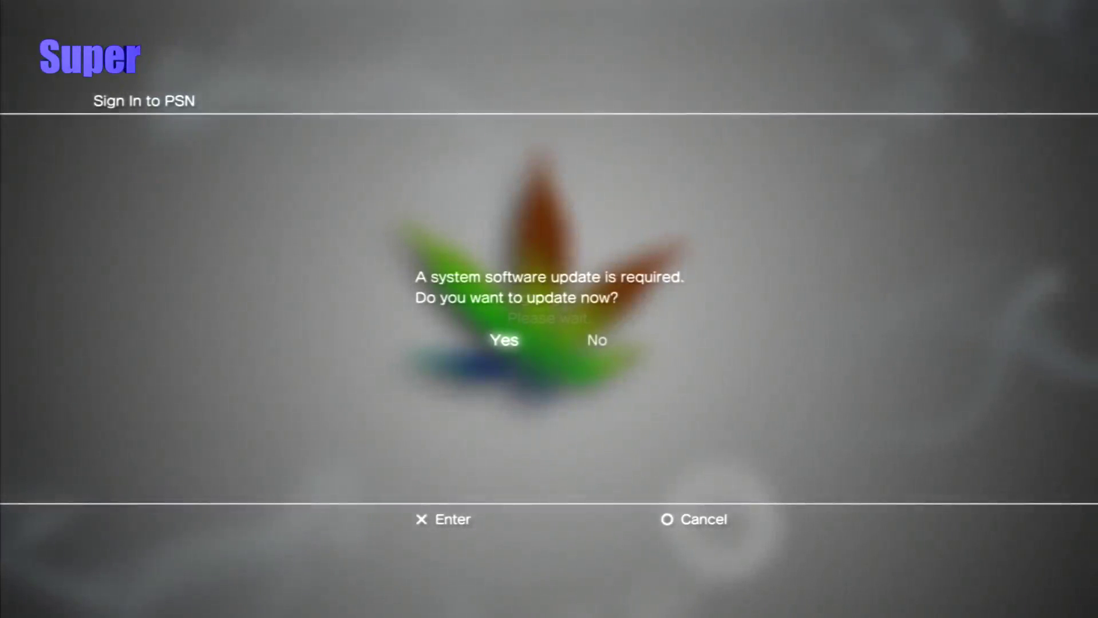
Choose No on the 'system software update is required' prompt.
key("Right")
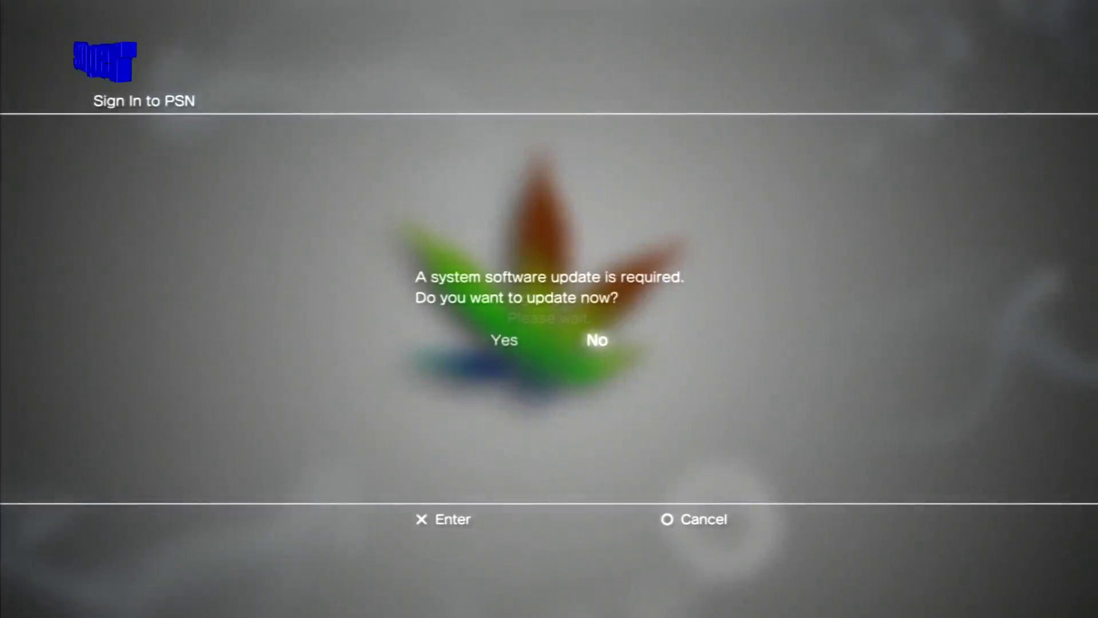
key("Return")
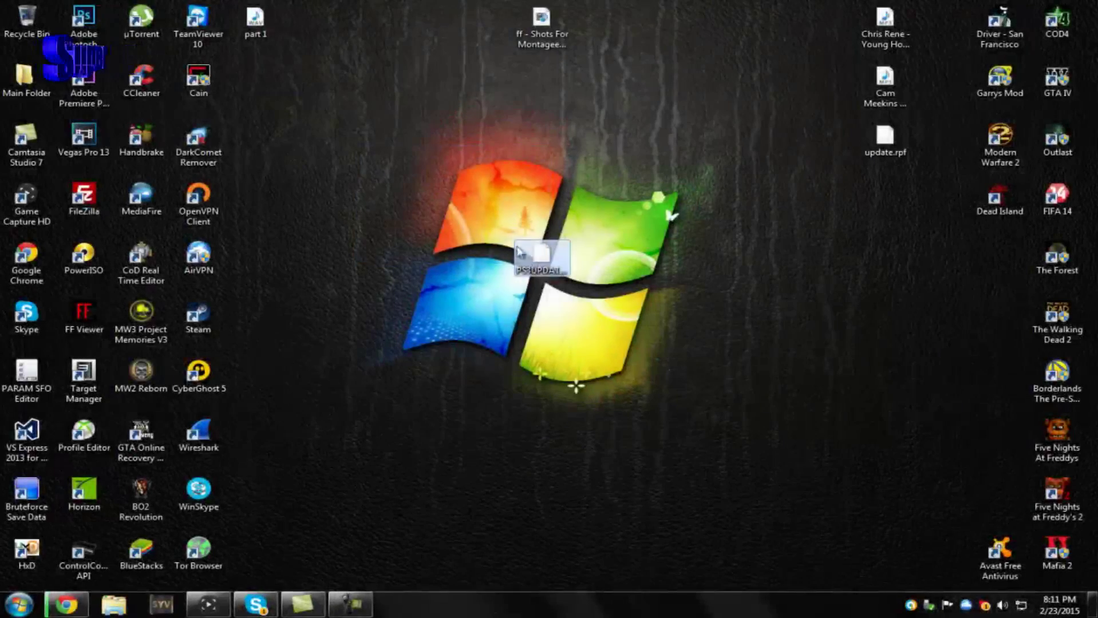
Drop PS3UPDAT.PUP onto the desktop, move it one row lower, and open Explorer at Libraries.
left_click_drag(517, 250, 404, 172)
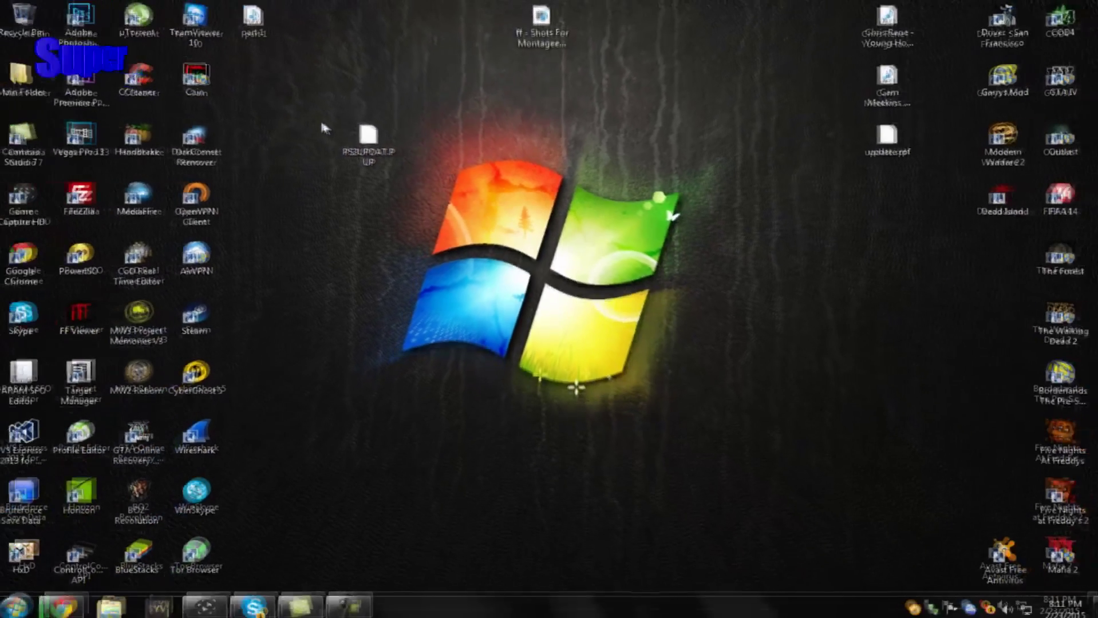
left_click_drag(370, 137, 369, 241)
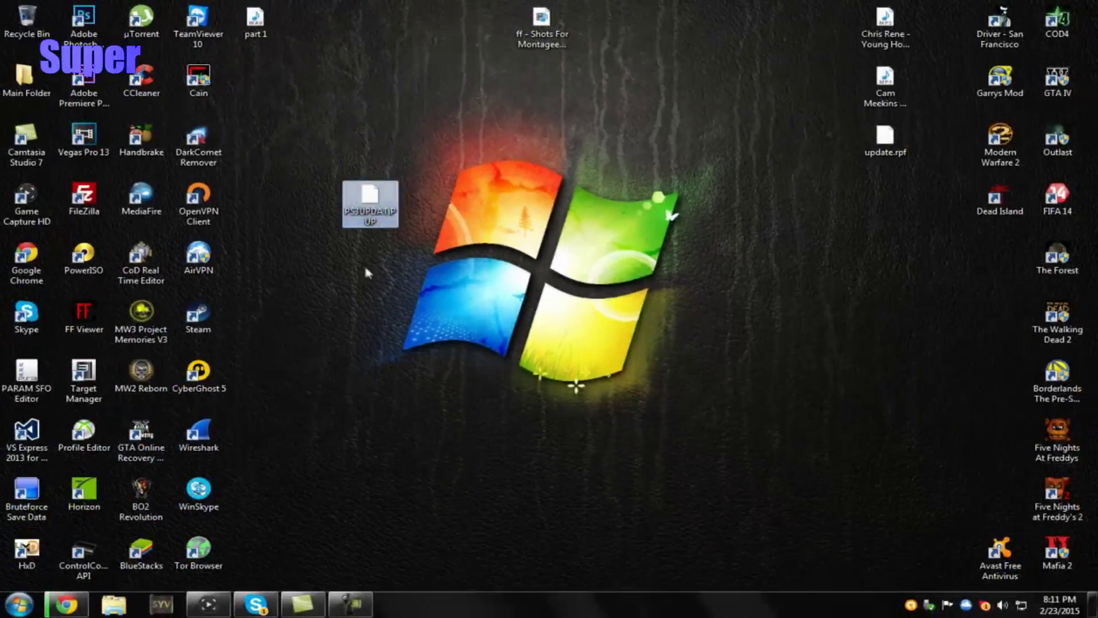
left_click(114, 605)
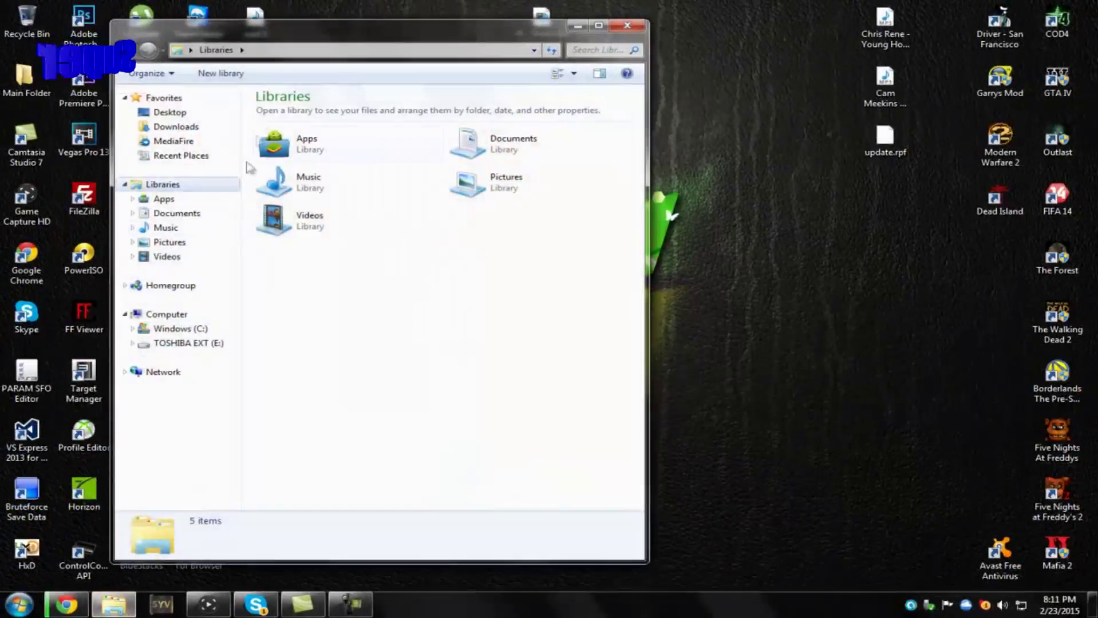
Paste PS3UPDAT.PUP into the PS3\UPDATE folder on TOSHIBA EXT (E:).
left_click_drag(286, 50, 734, 99)
left_click(798, 444)
double_click(737, 241)
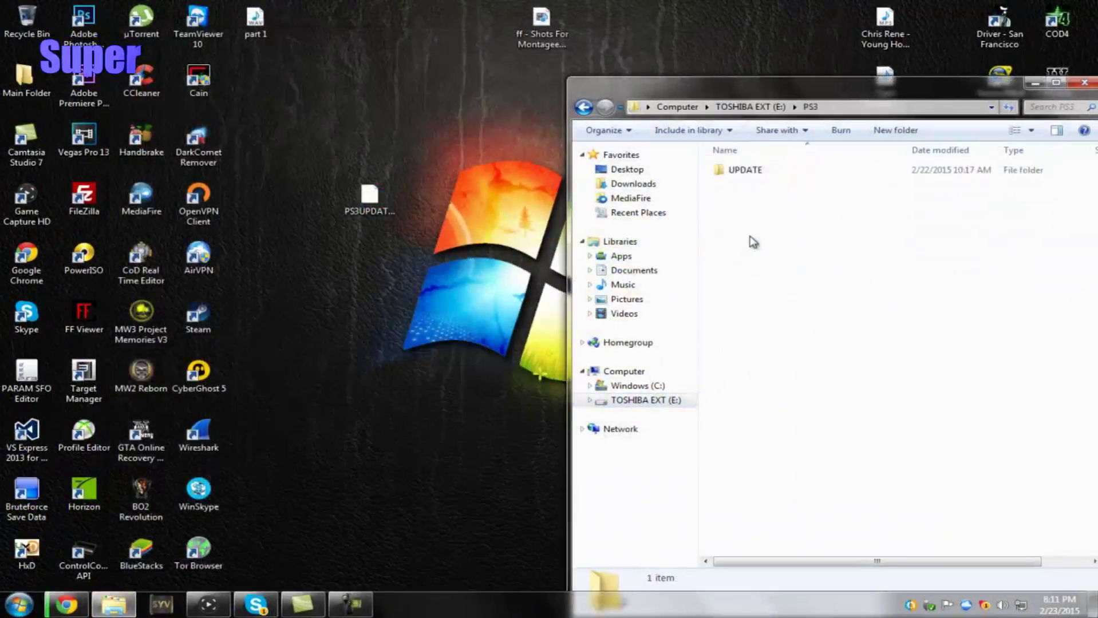
double_click(744, 170)
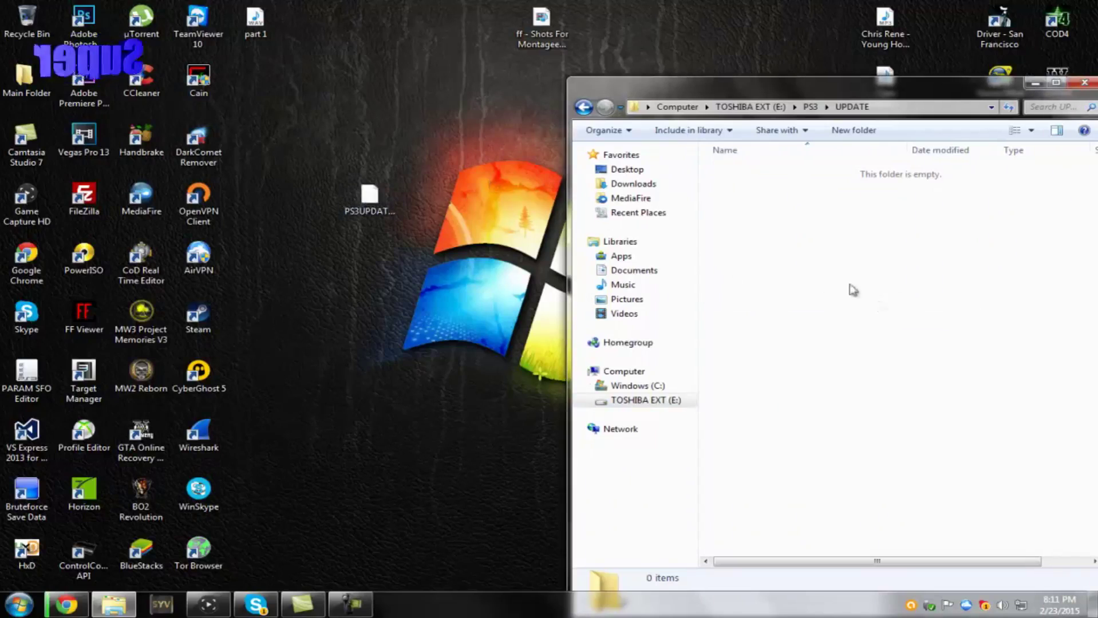
key("ctrl+v")
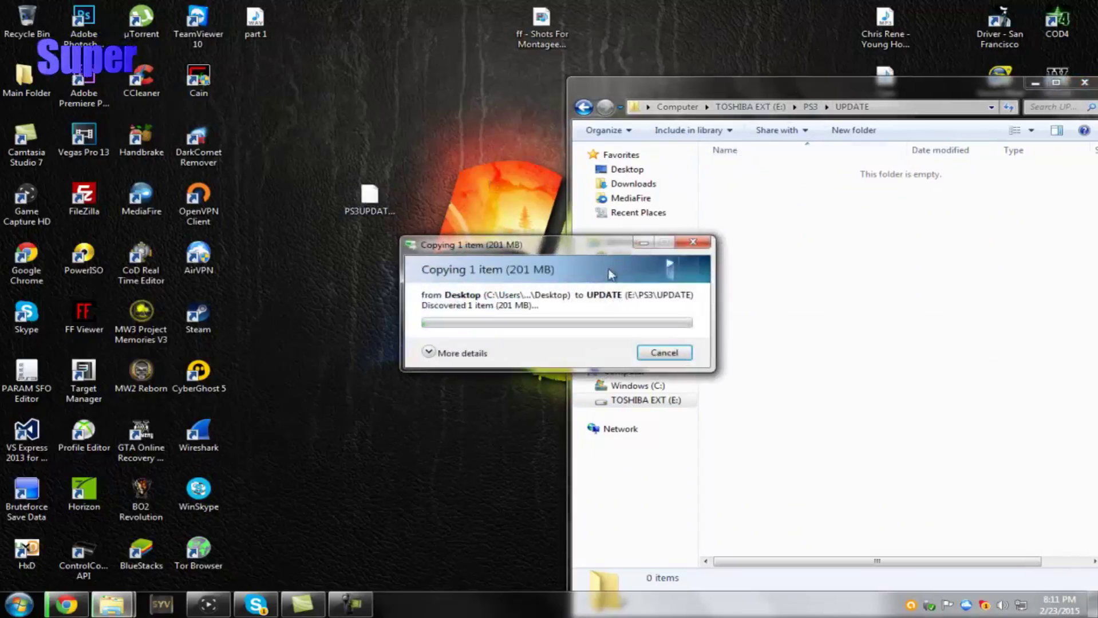
left_click_drag(611, 252, 572, 80)
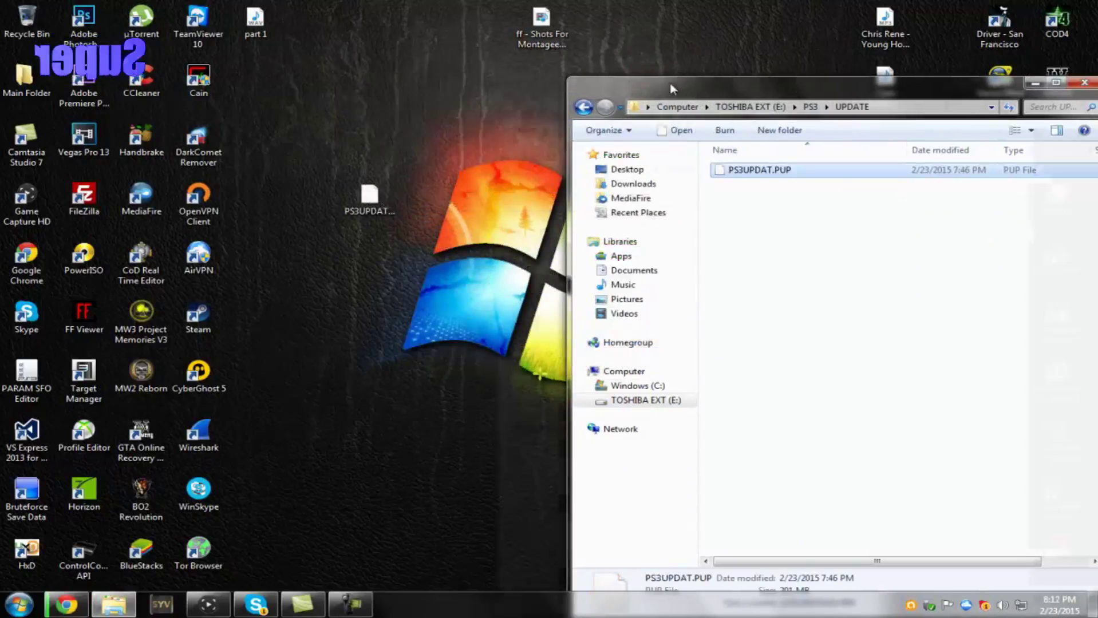
Minimize Explorer and safely eject the External USB 3.0 drive from the tray.
left_click_drag(1065, 83, 879, 77)
key("super+d")
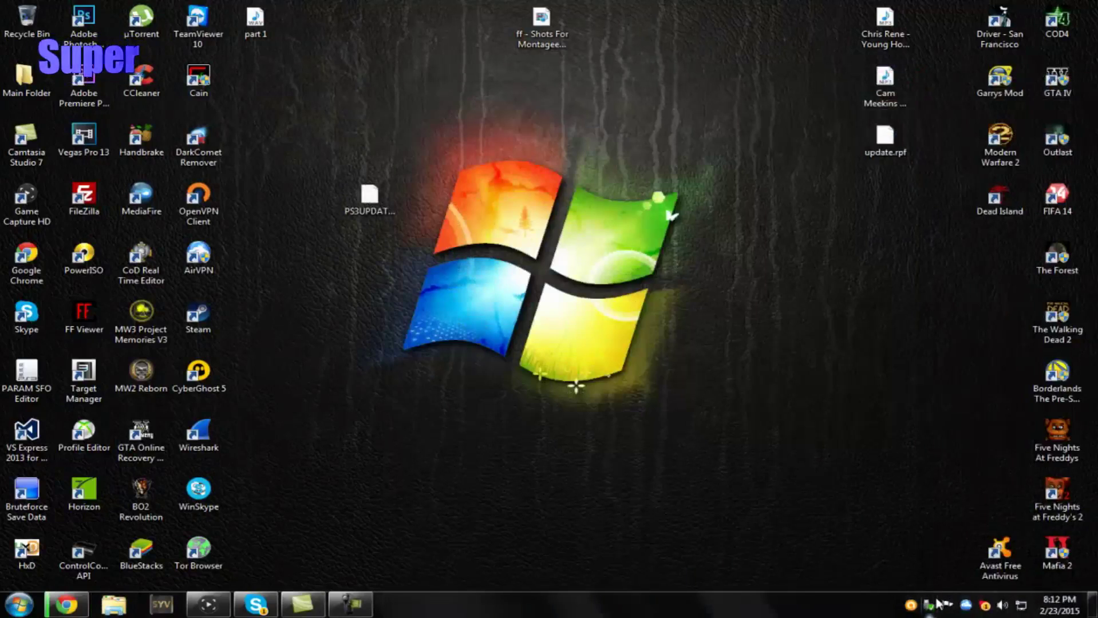
left_click(928, 605)
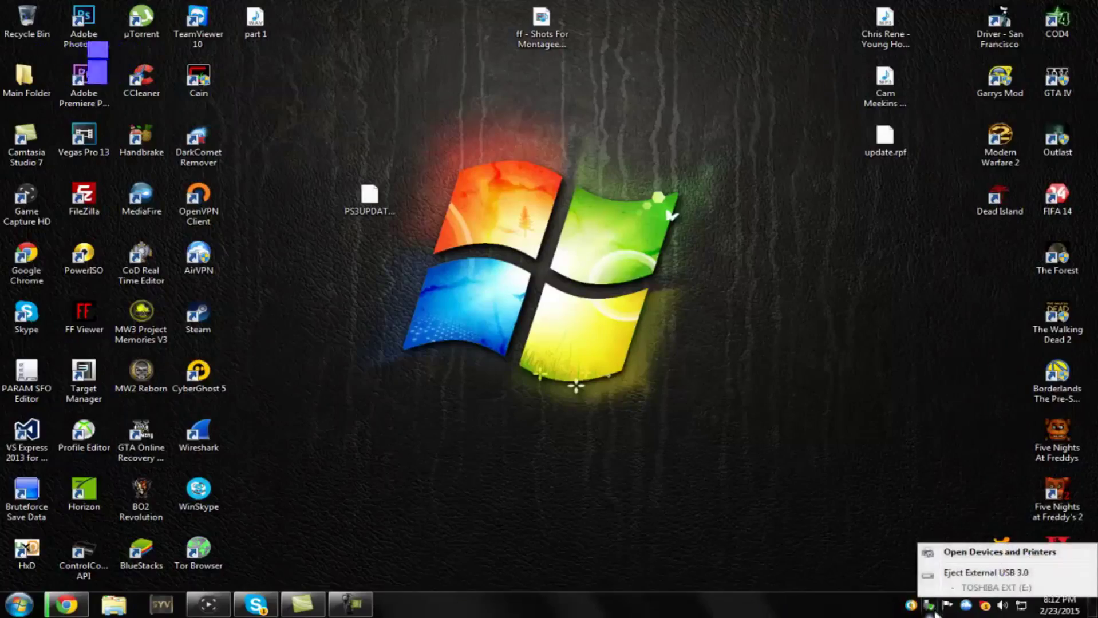
left_click(981, 575)
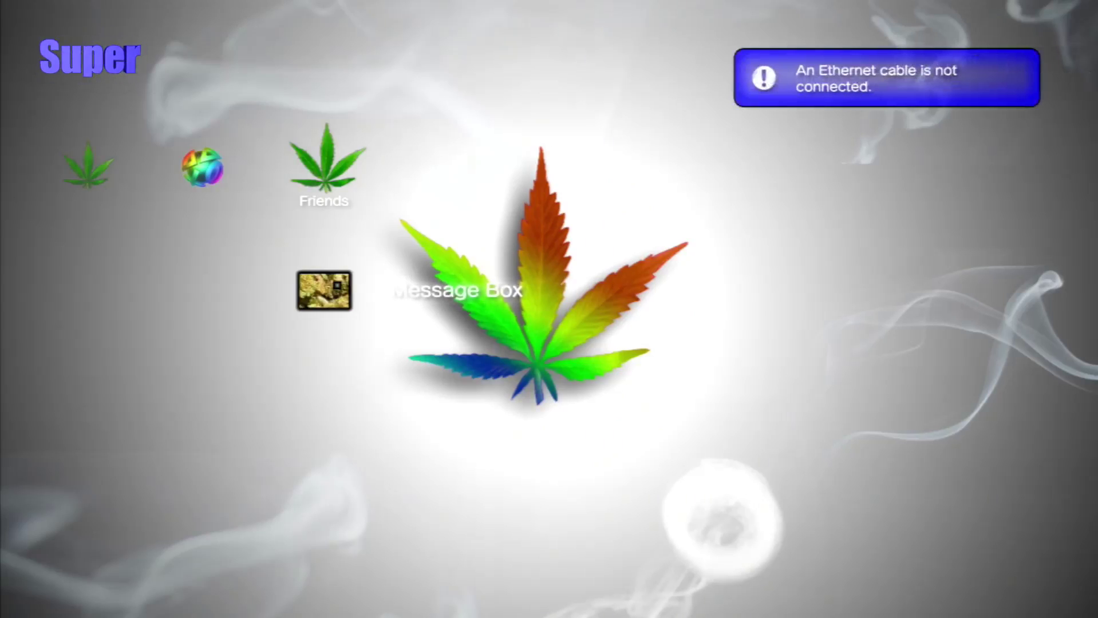
Set Internet Connection under Network Settings to Disabled and back out.
key("Left")
key("Left")
key("Left")
key("Left")
key("Left")
key("Left")
key("Left")
key("Left")
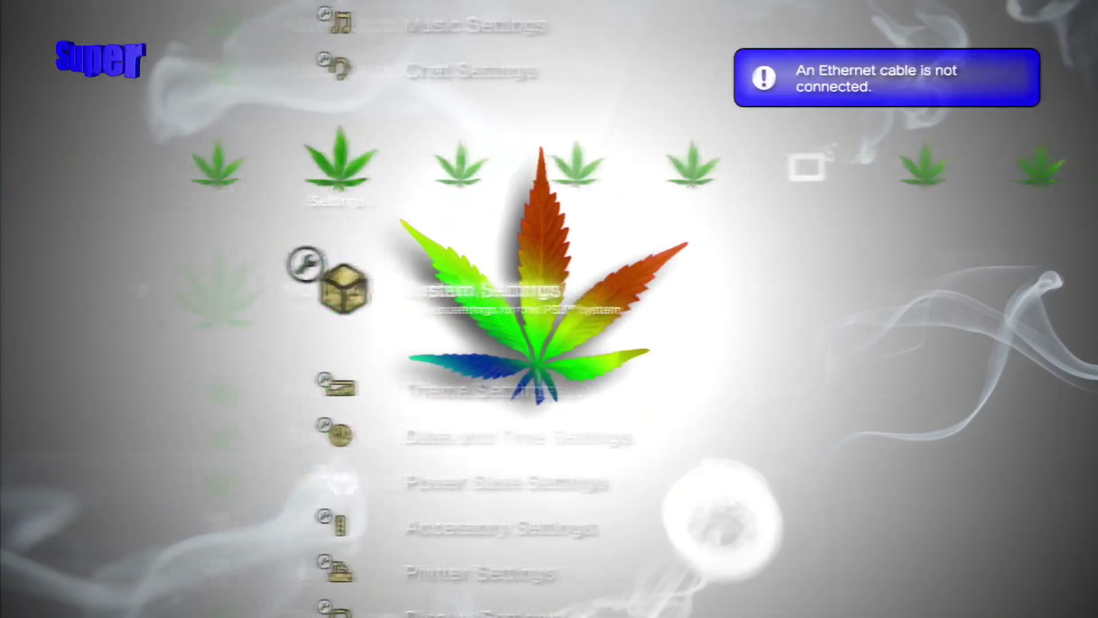
key("Down")
key("Return")
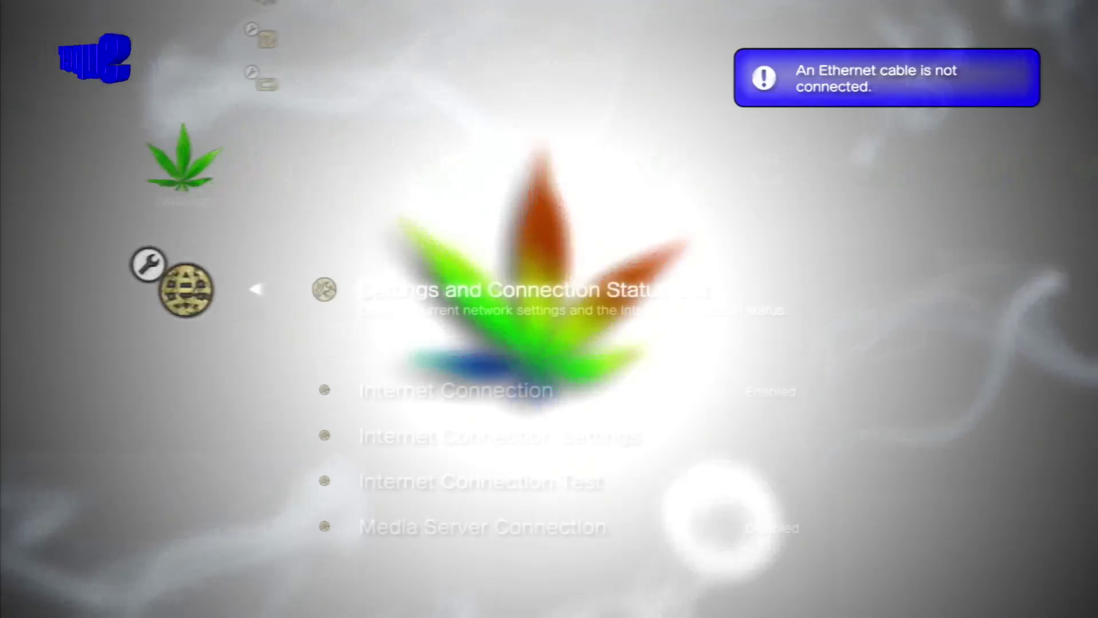
key("Down")
key("Return")
key("Escape")
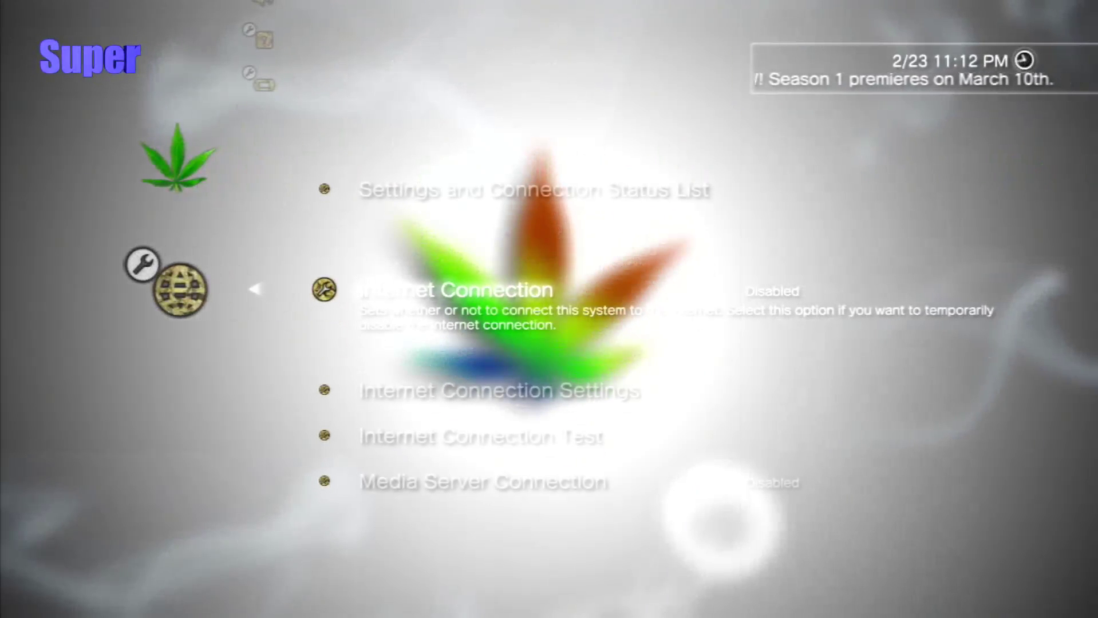
key("Escape")
key("Right")
key("Right")
key("Right")
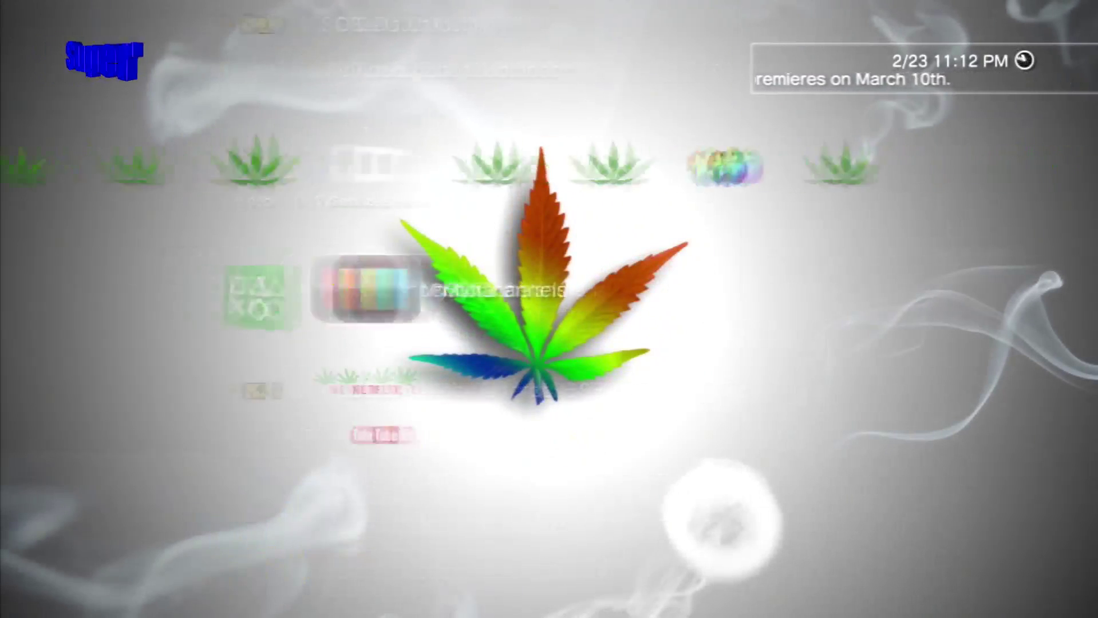
Run System Update from storage media and install the 4.46.1 PS3UPDAT update data.
key("Left")
key("Left")
key("Left")
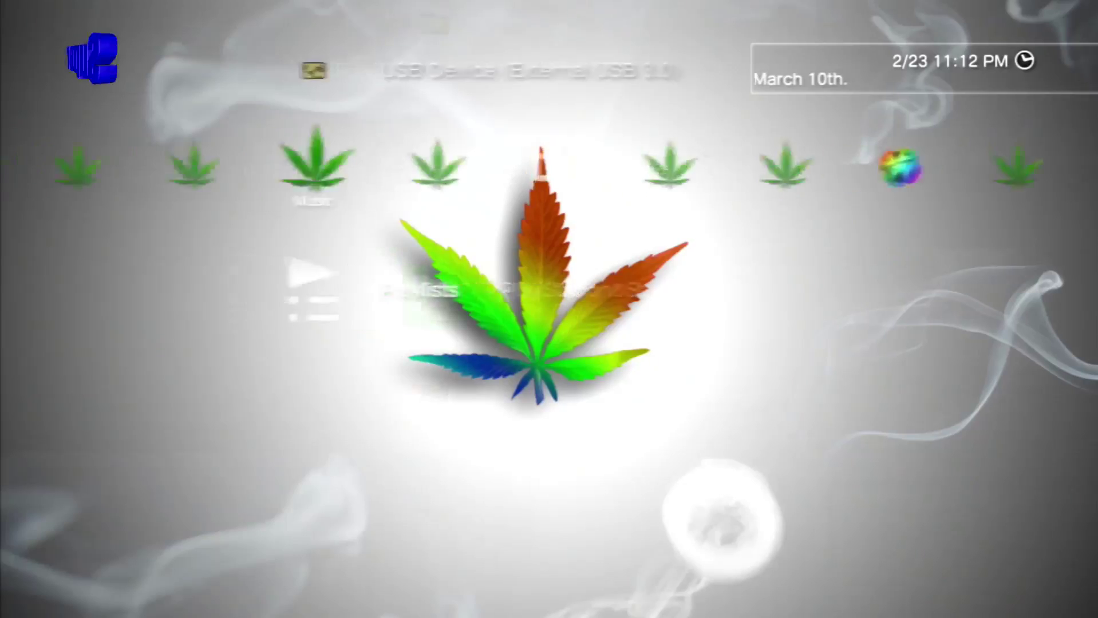
key("Up")
key("Up")
key("Up")
key("Up")
key("Up")
key("Up")
key("Up")
key("Up")
key("Up")
key("Up")
key("Up")
key("Up")
key("Up")
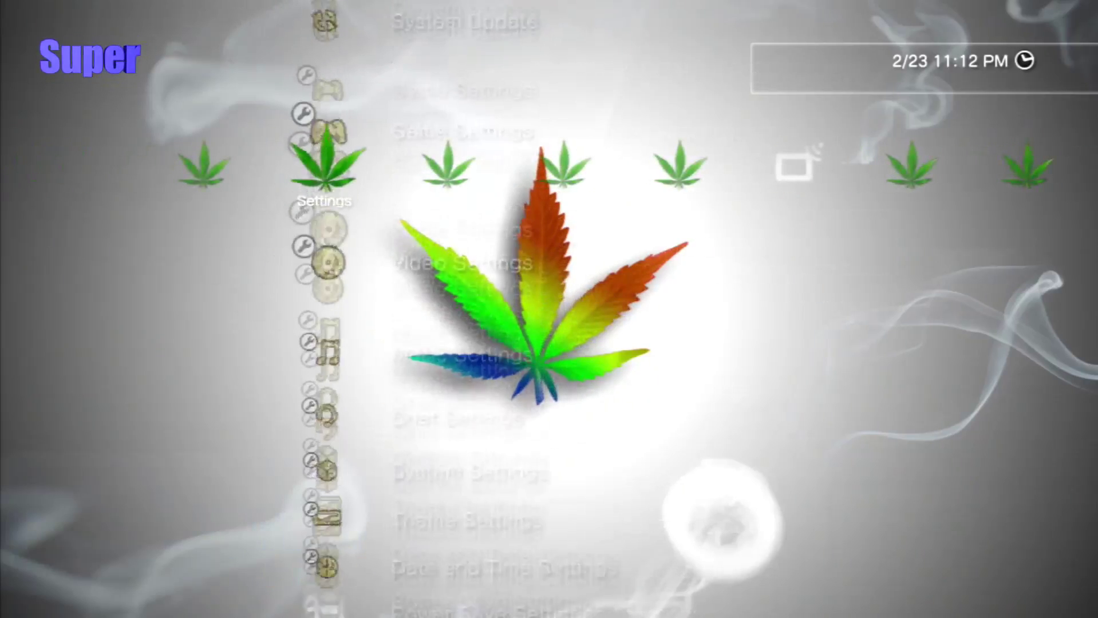
key("Return")
key("Down")
key("Return")
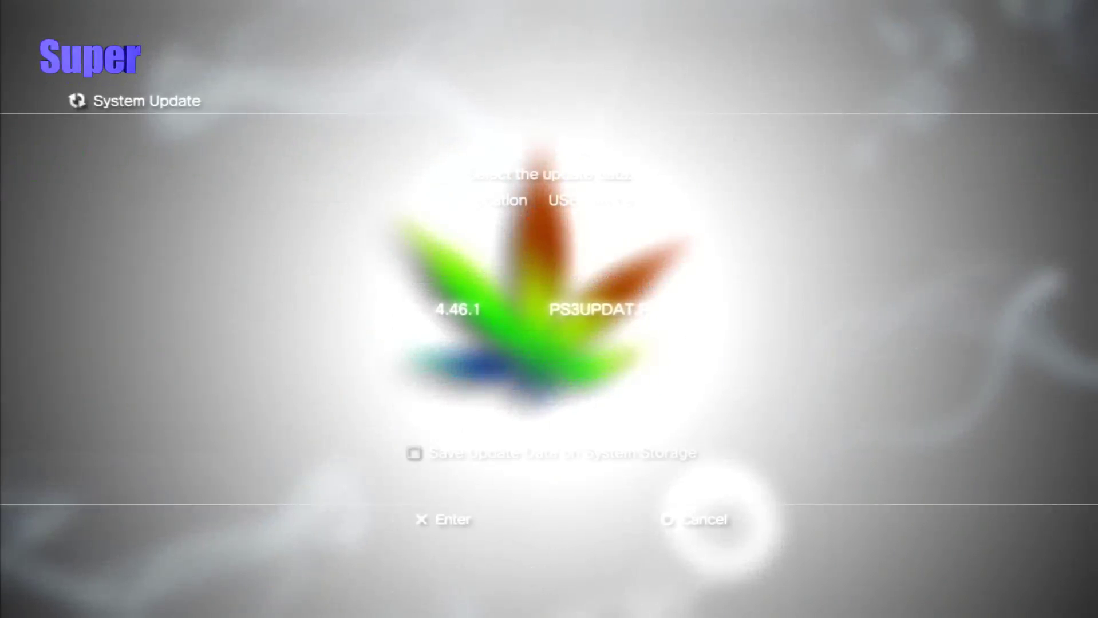
key("Return")
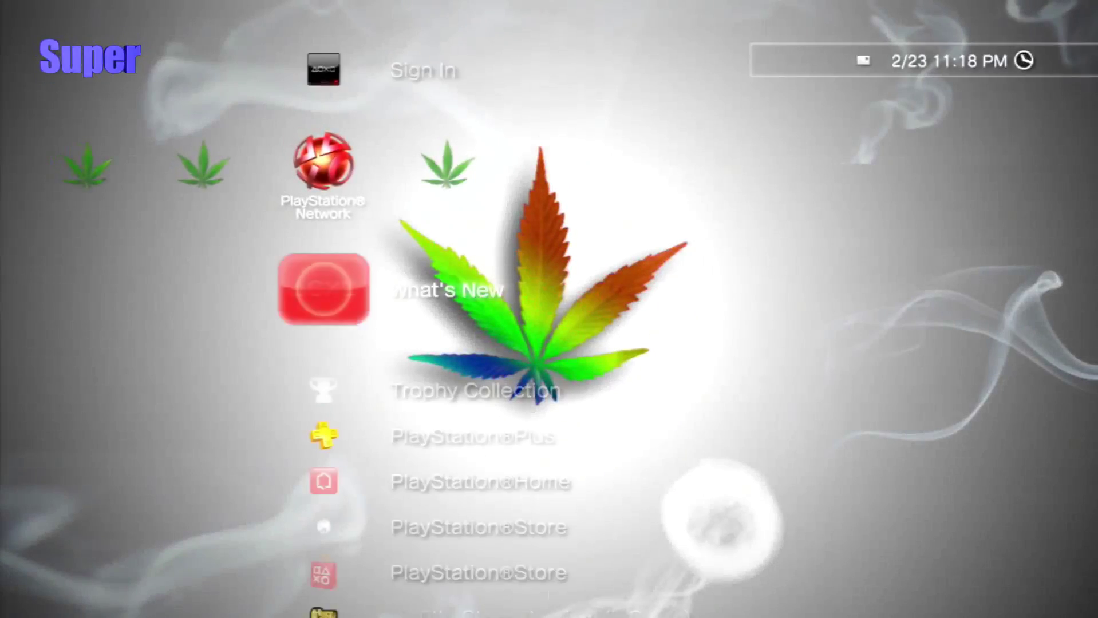
key("Left")
key("Left")
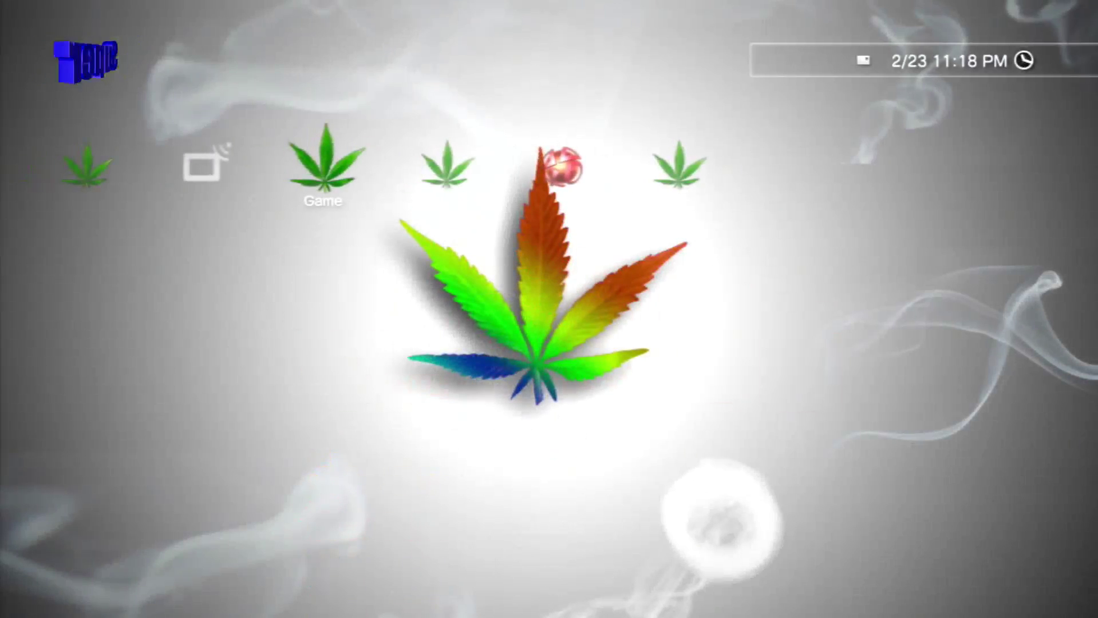
key("Down")
key("Down")
key("Down")
key("Down")
key("Down")
key("Down")
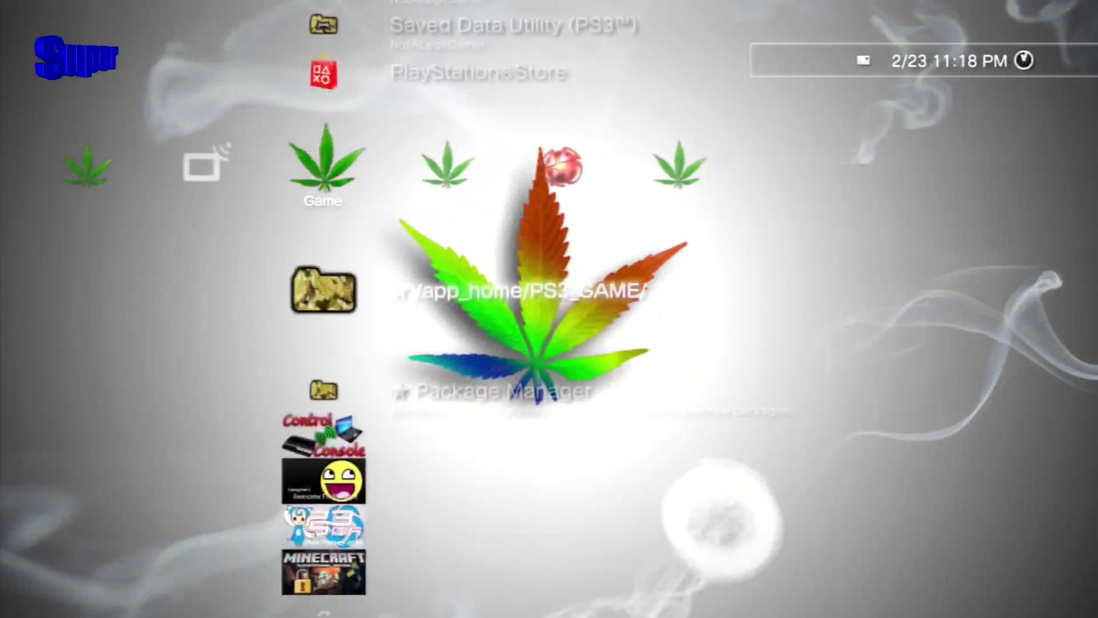
key("Down")
key("Down")
key("Down")
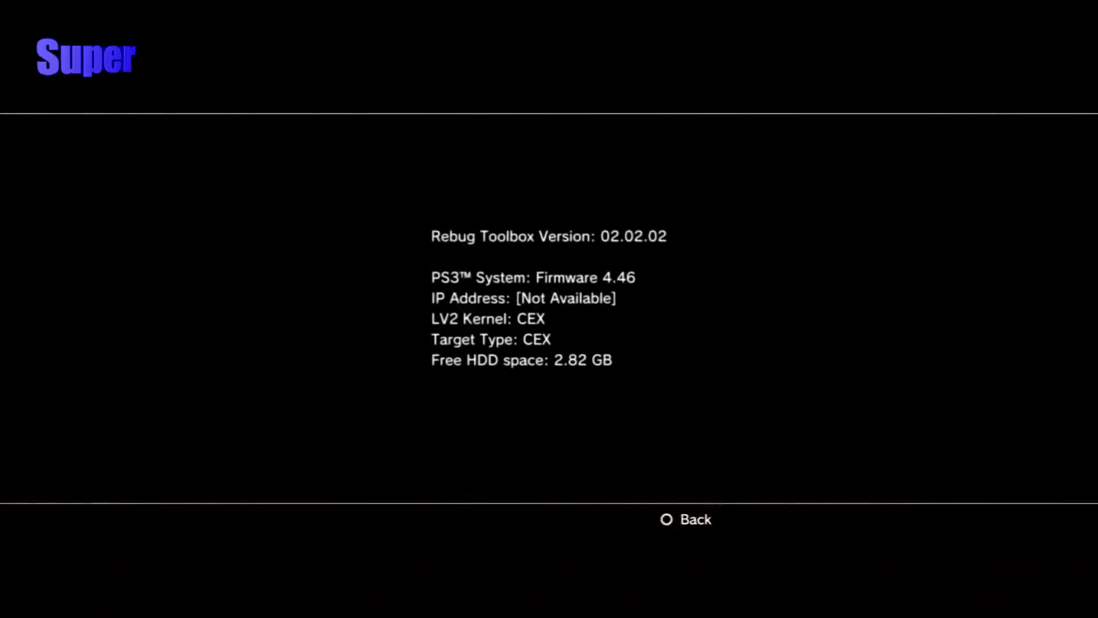
key("Escape")
key("Down")
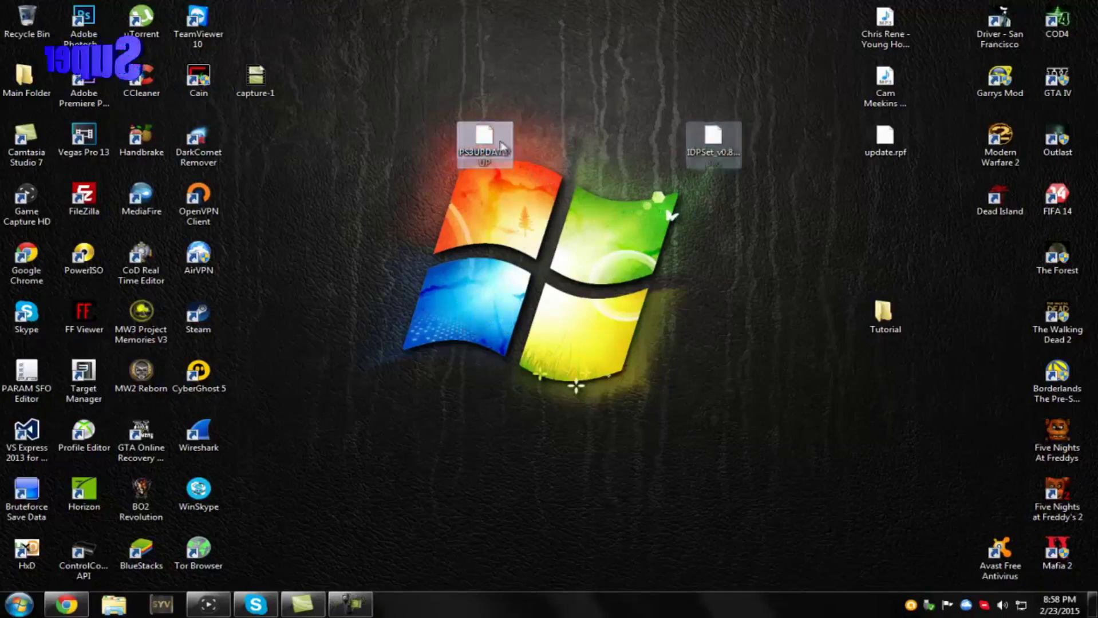
Open TOSHIBA EXT (E:) in Explorer and copy IDPSet_v0.84.pkg from the desktop into its root.
left_click(115, 605)
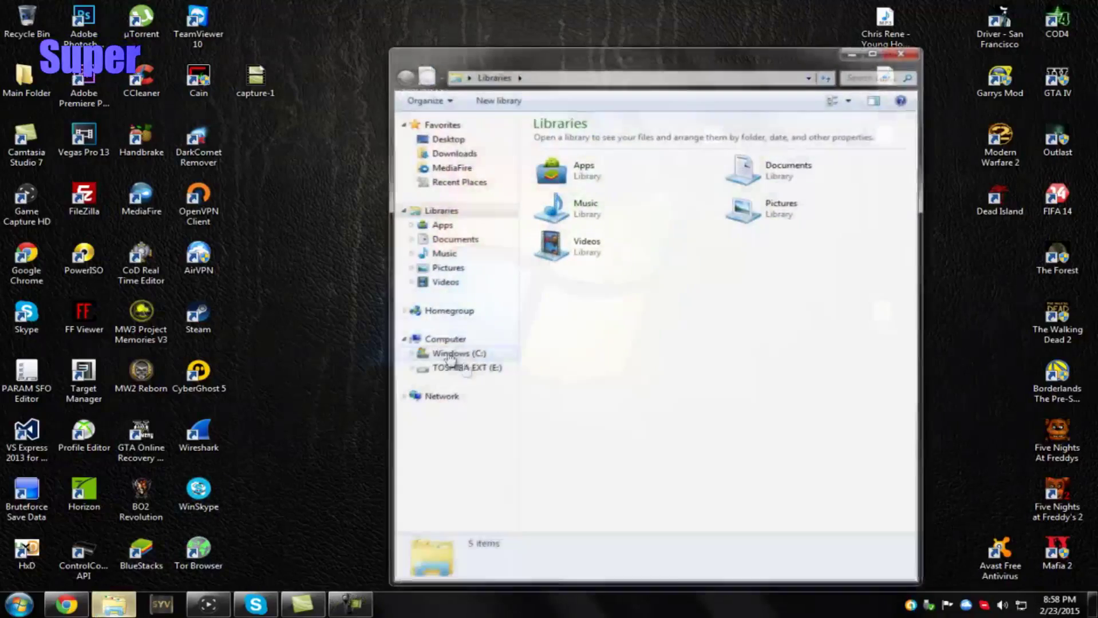
left_click(455, 371)
left_click_drag(642, 66, 51, 78)
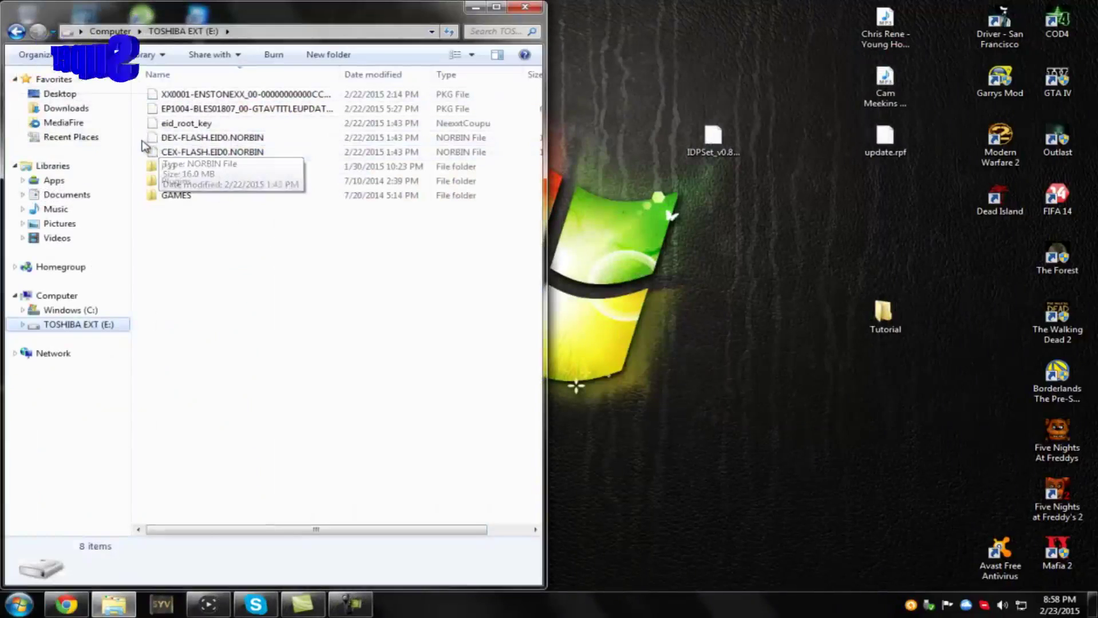
left_click(165, 142)
left_click(250, 259)
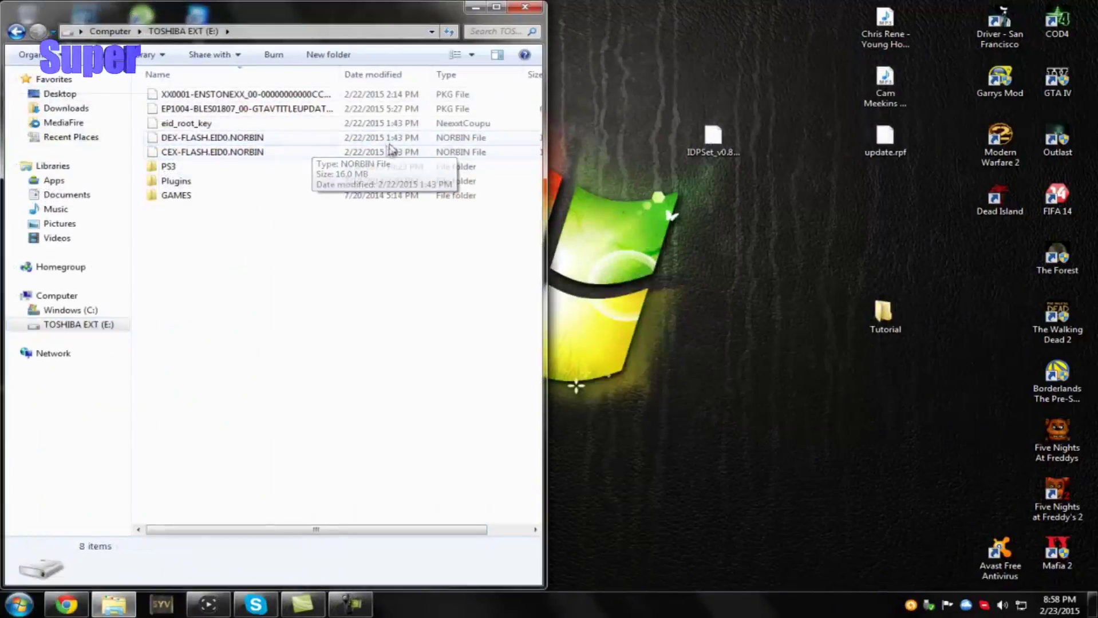
left_click(148, 141)
left_click(139, 142)
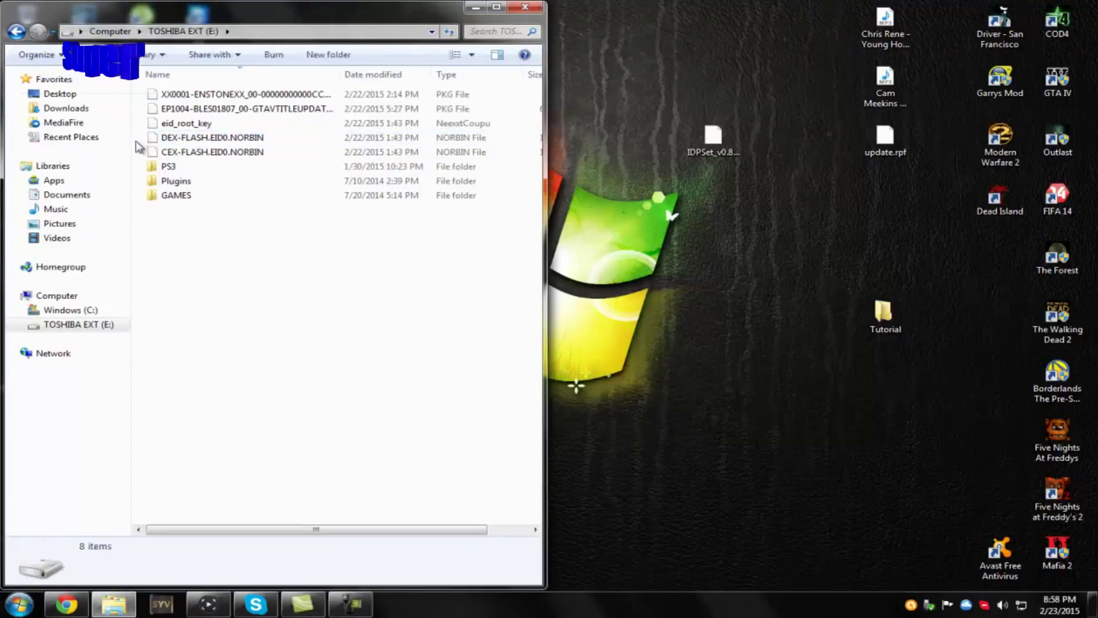
left_click(150, 142)
left_click(271, 263)
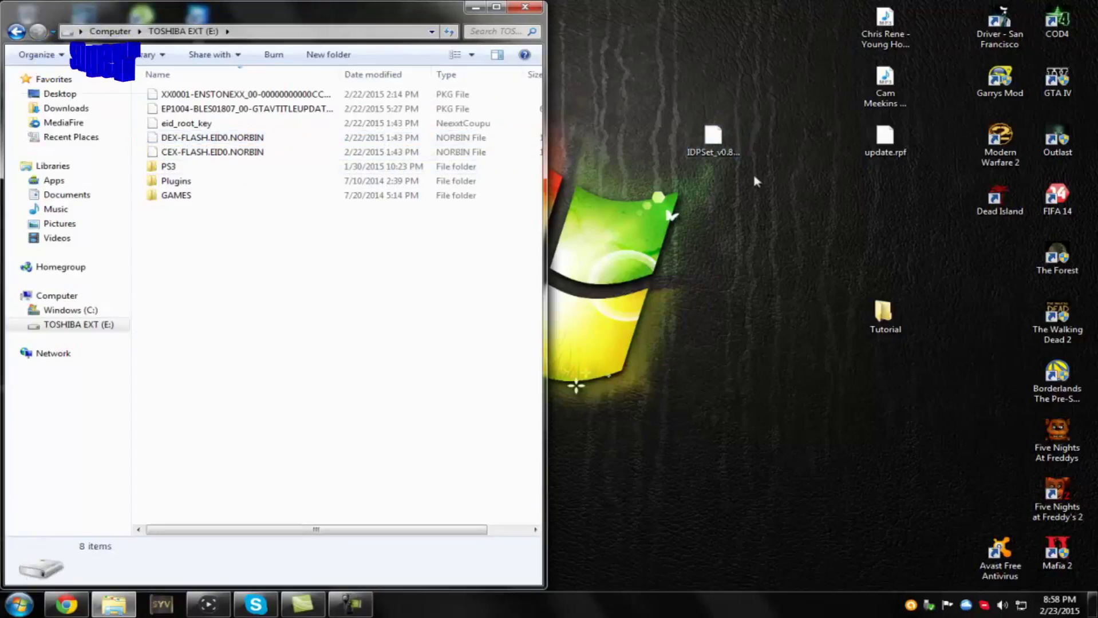
left_click_drag(713, 150, 340, 325)
left_click_drag(345, 509, 319, 534)
Safely eject the external USB drive, dismiss the notice, and restore the screen recorder.
key("super+space")
key("super+d")
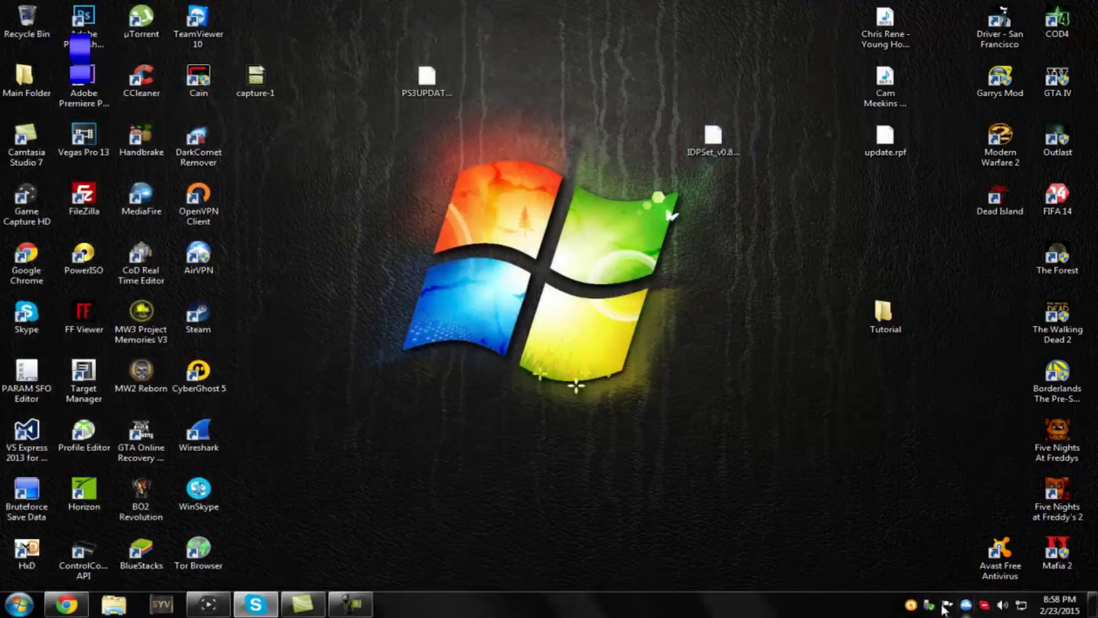
left_click(931, 607)
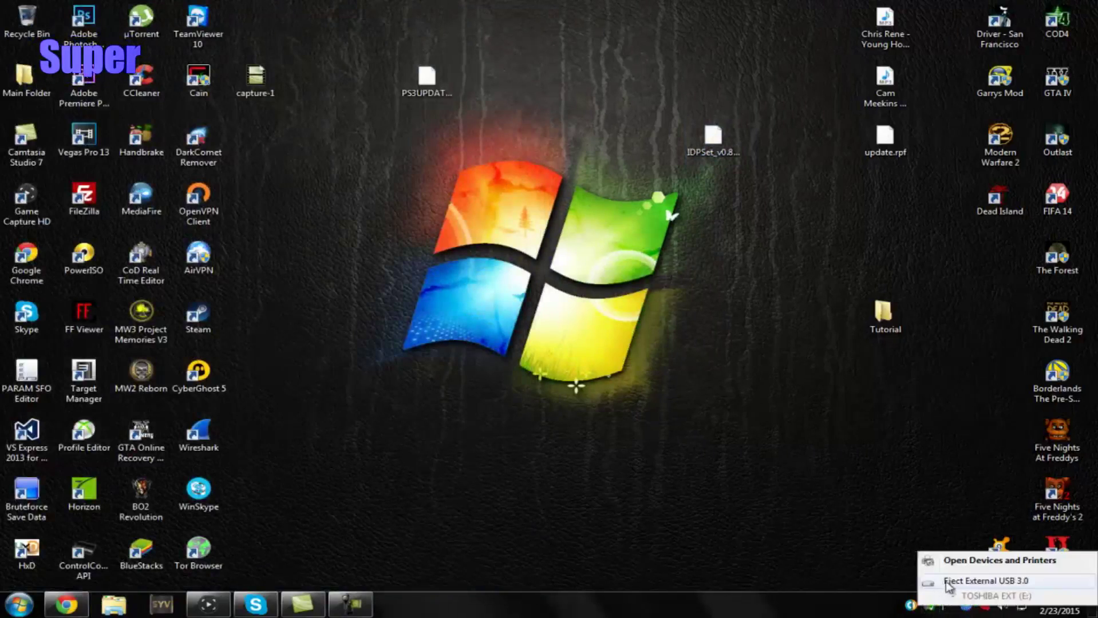
left_click(945, 579)
left_click(927, 555)
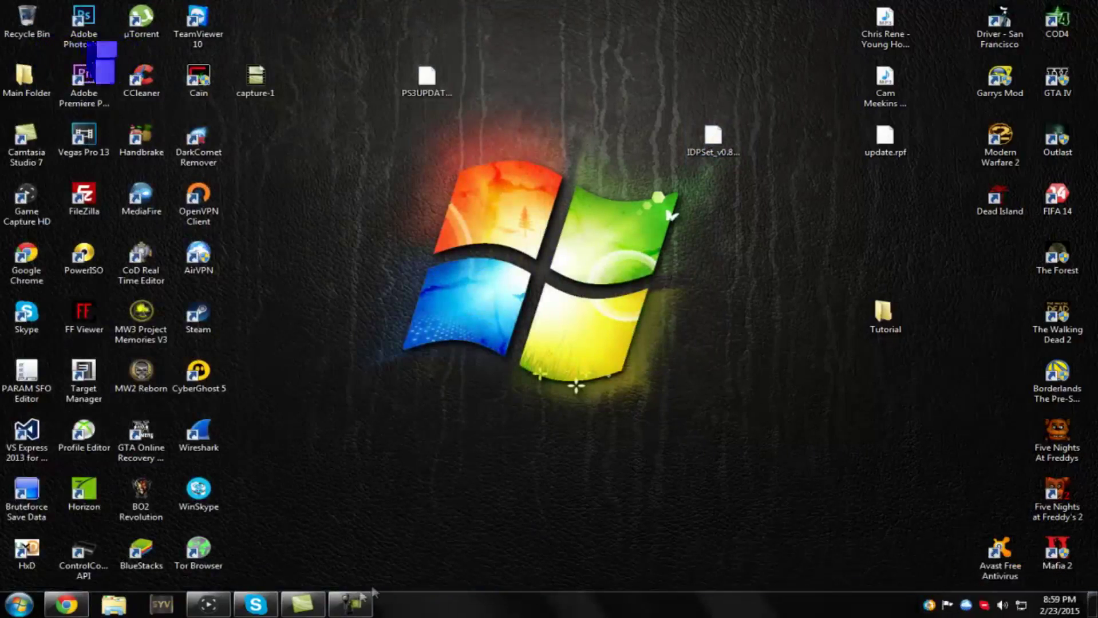
left_click(293, 603)
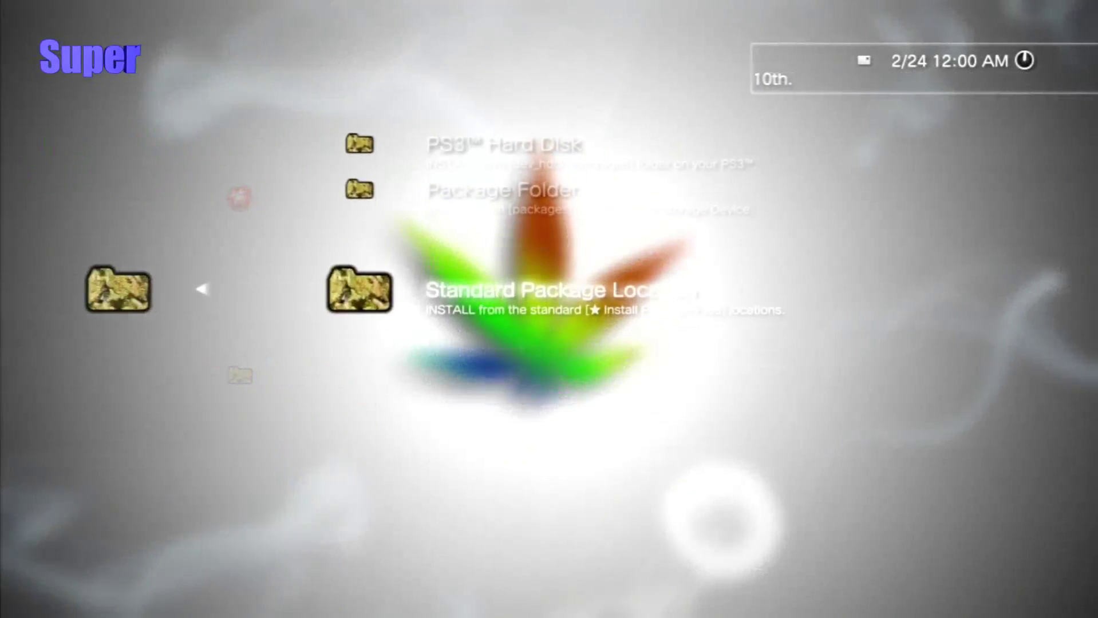
Choose IDPSet_v0.84.pkg from the Standard Package Location in Install Package Files.
key("Return")
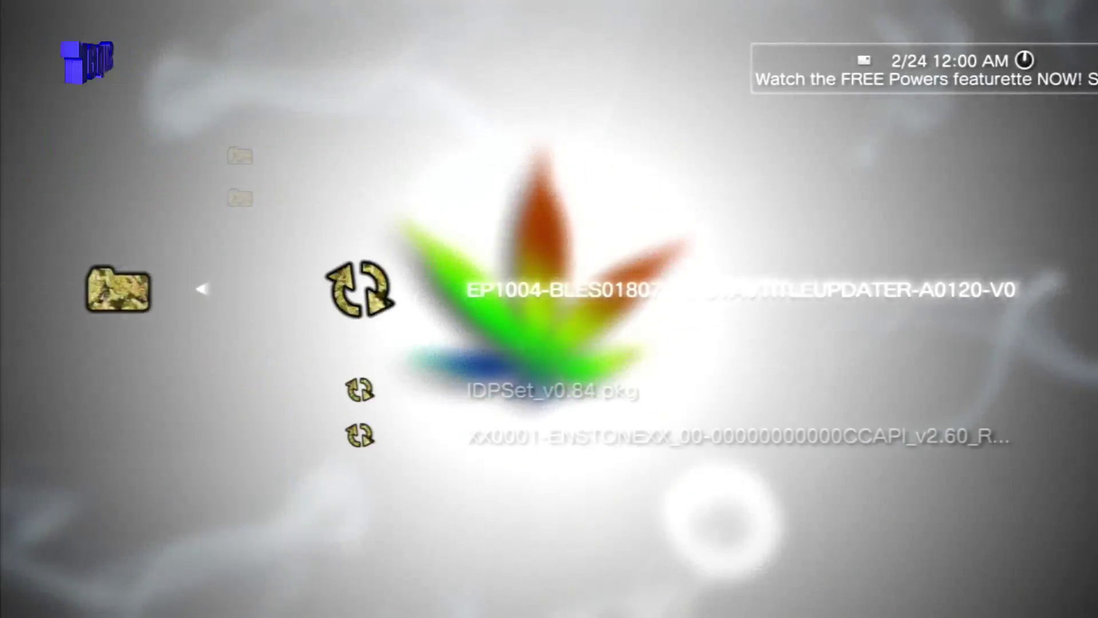
key("Down")
key("Return")
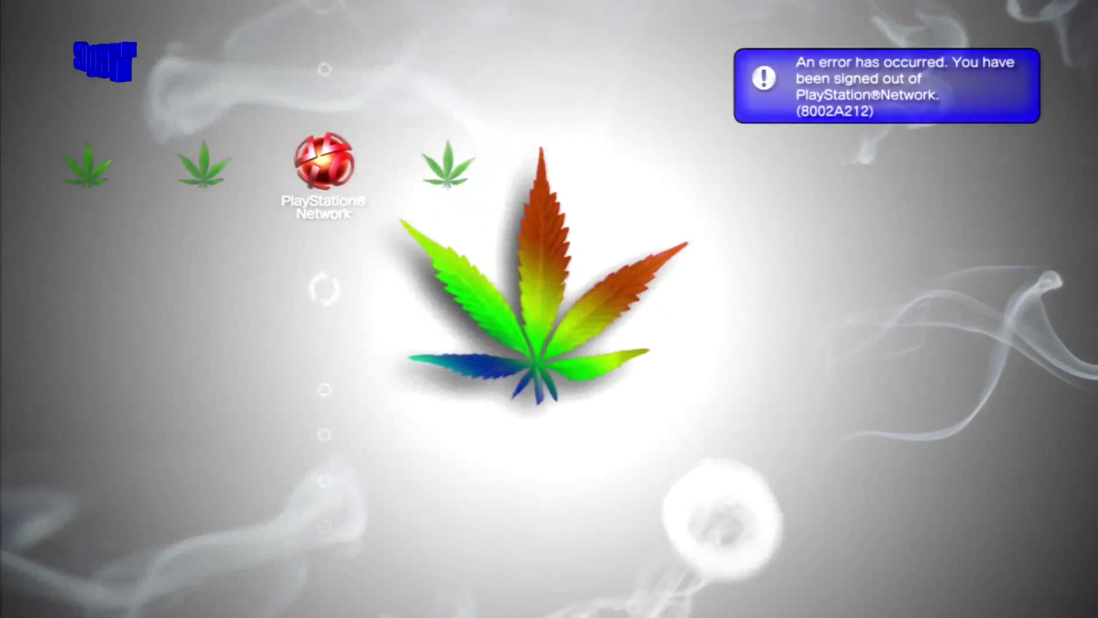
Launch Rebug Toolbox from the Game category and dismiss its startup message.
key("Left")
key("Left")
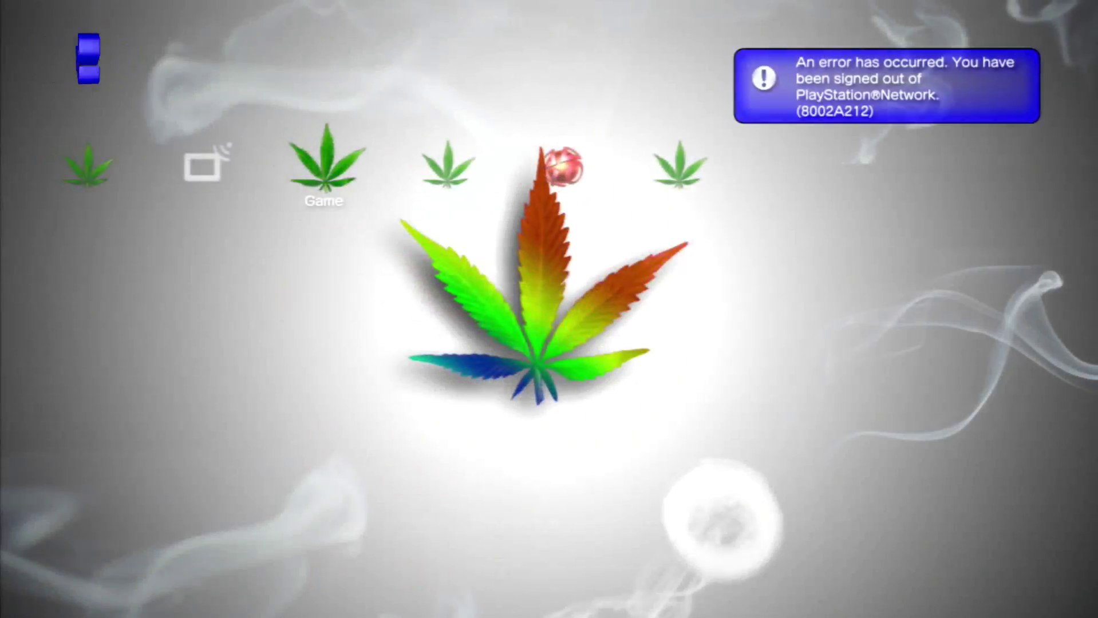
key("Down")
key("Down")
key("Down")
key("Down")
key("Down")
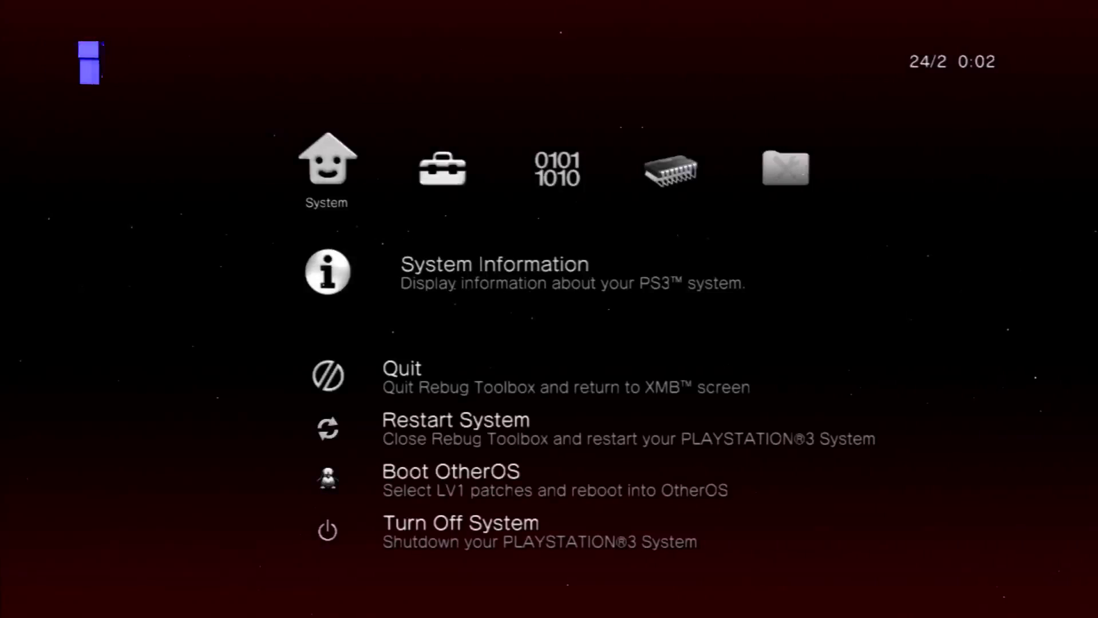
key("Return")
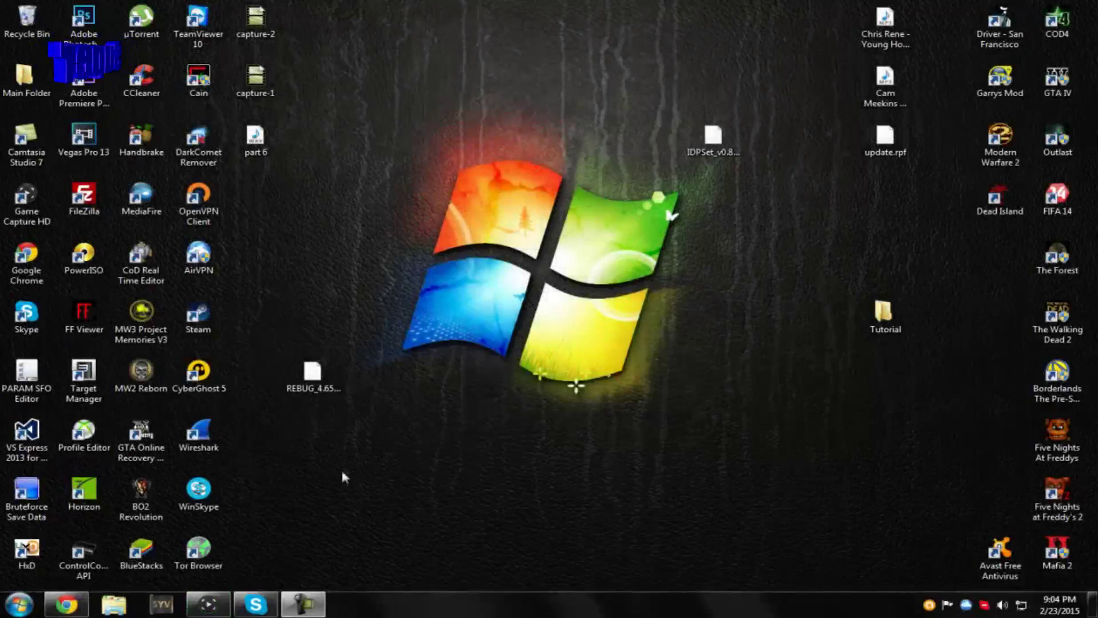
Rename the REBUG update file to PS3UPDAT.PUP.
right_click(339, 383)
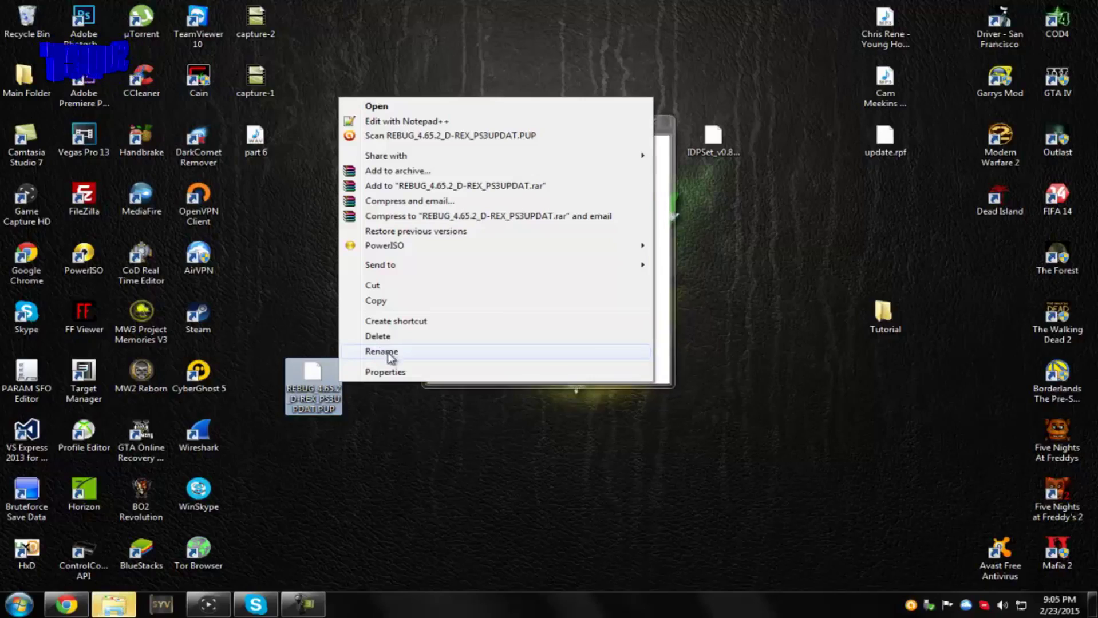
left_click(381, 351)
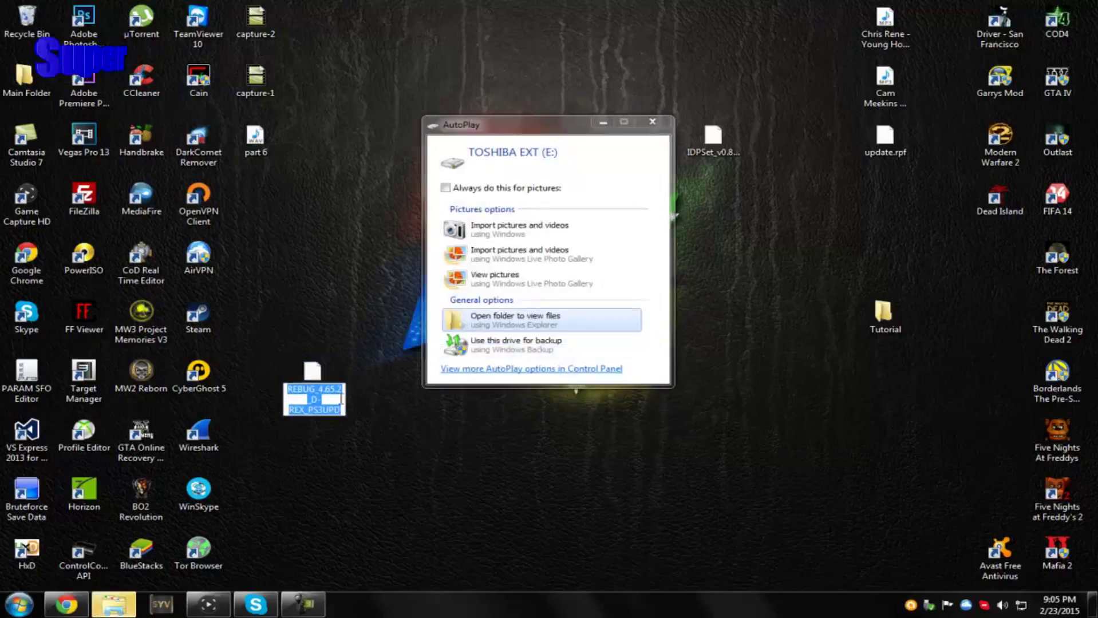
left_click(320, 399)
key("BackSpace")
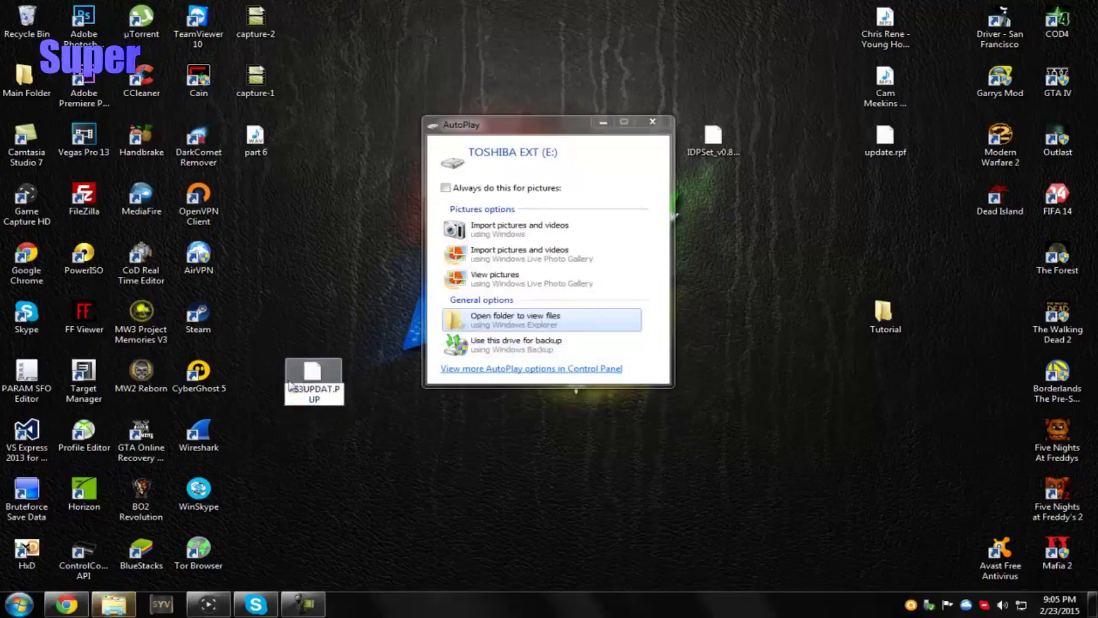
key("Return")
left_click(367, 455)
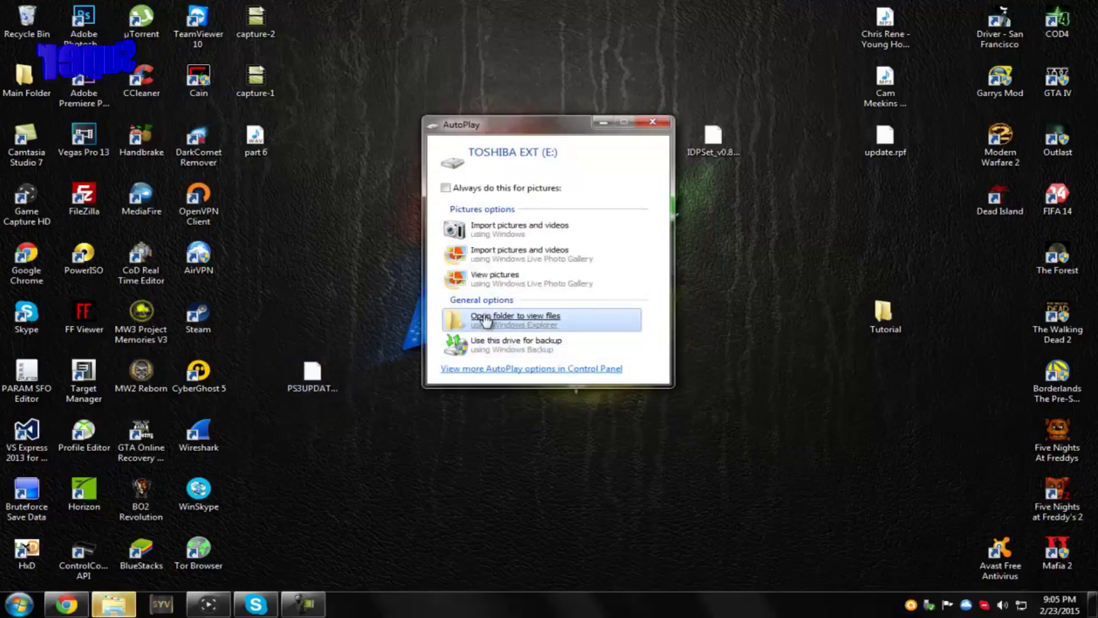
In E:\PS3\UPDATE, delete the old PS3UPDAT.PUP and paste the new one.
left_click(486, 320)
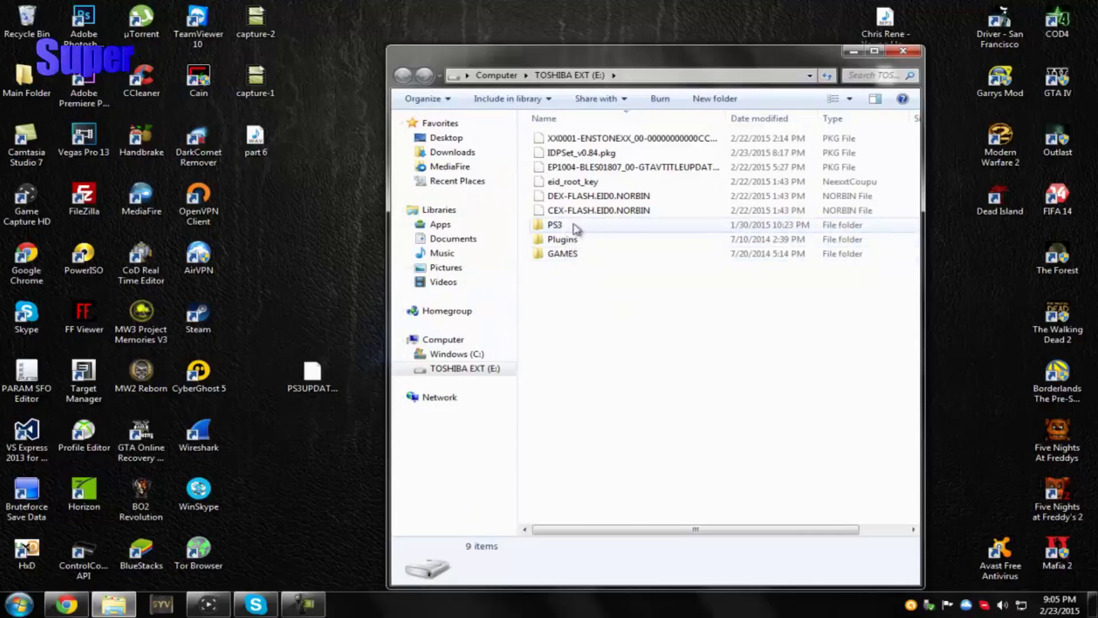
double_click(576, 228)
double_click(595, 139)
left_click(600, 141)
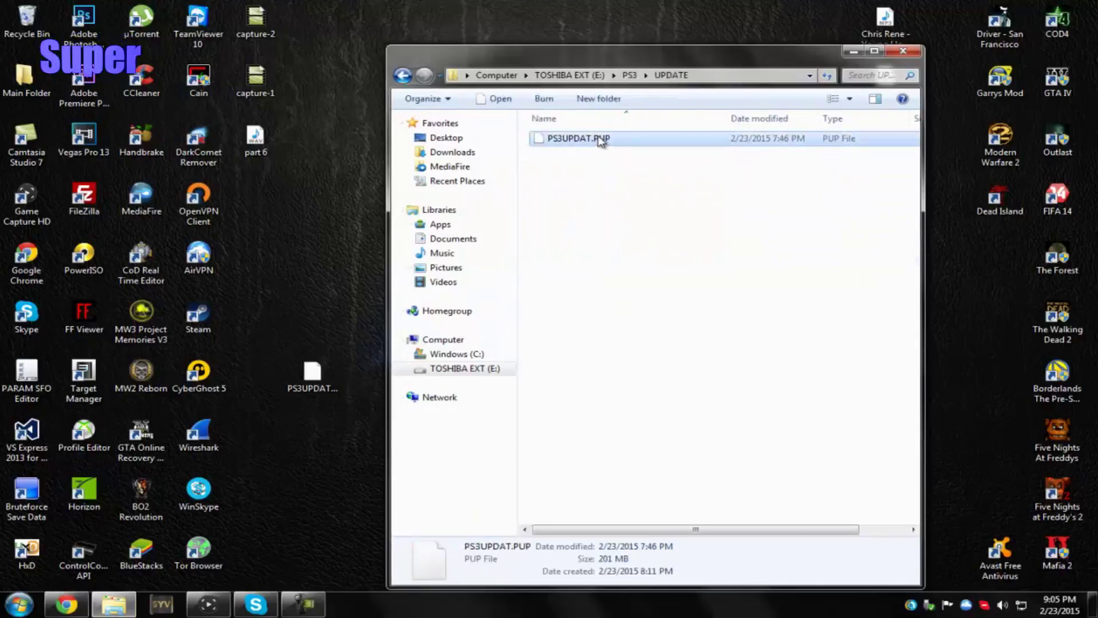
key("Delete")
key("Return")
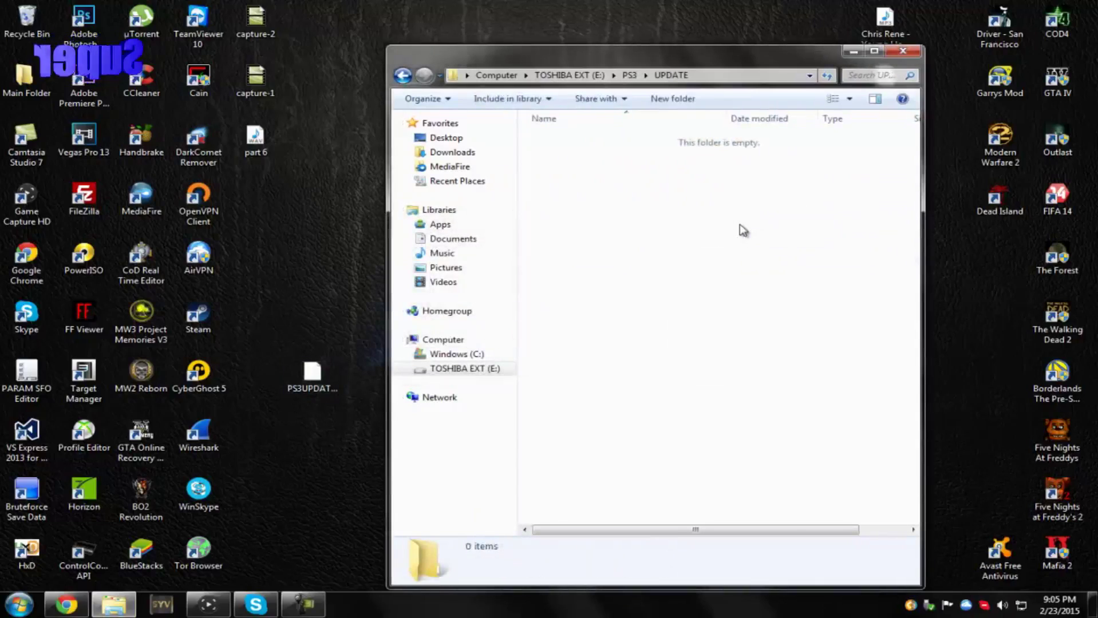
key("ctrl+v")
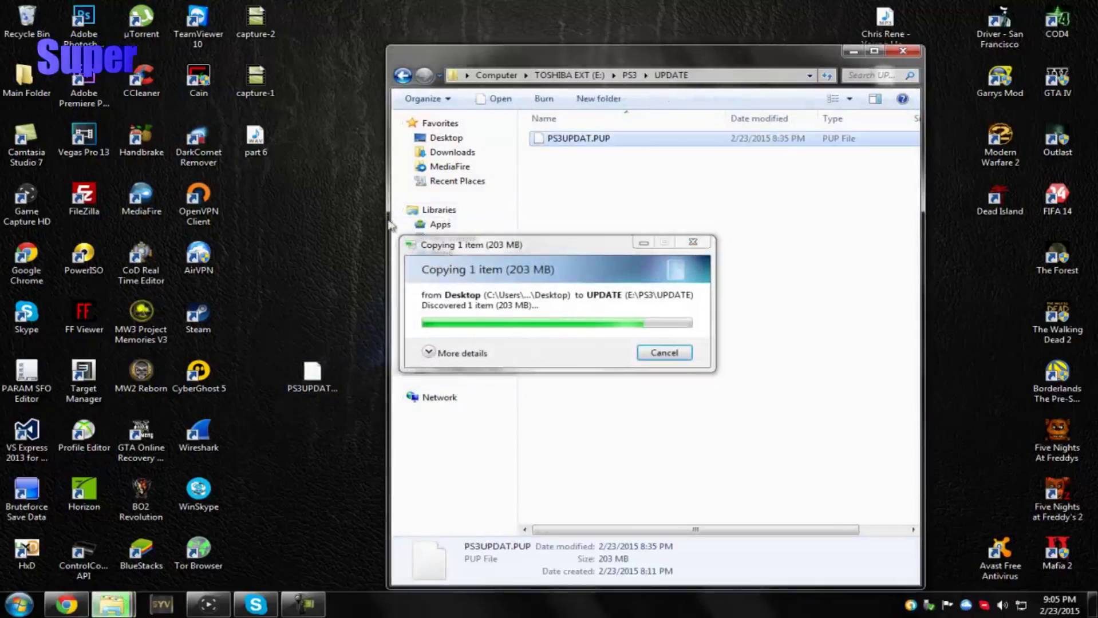
Close the drive window and safely eject the TOSHIBA external drive.
left_click(903, 52)
left_click(929, 605)
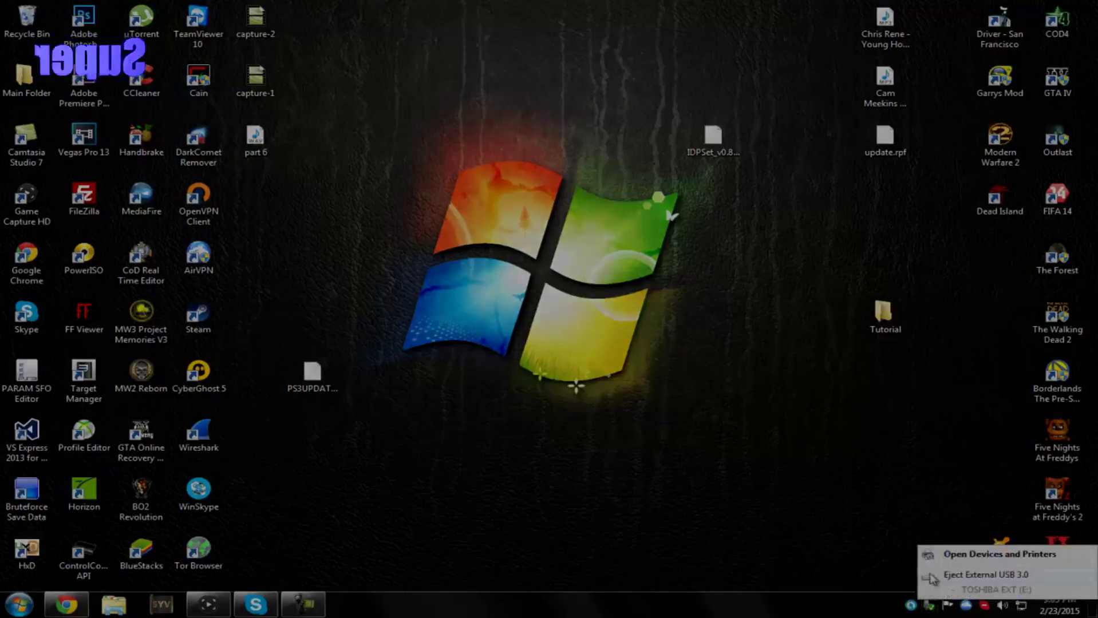
left_click(929, 576)
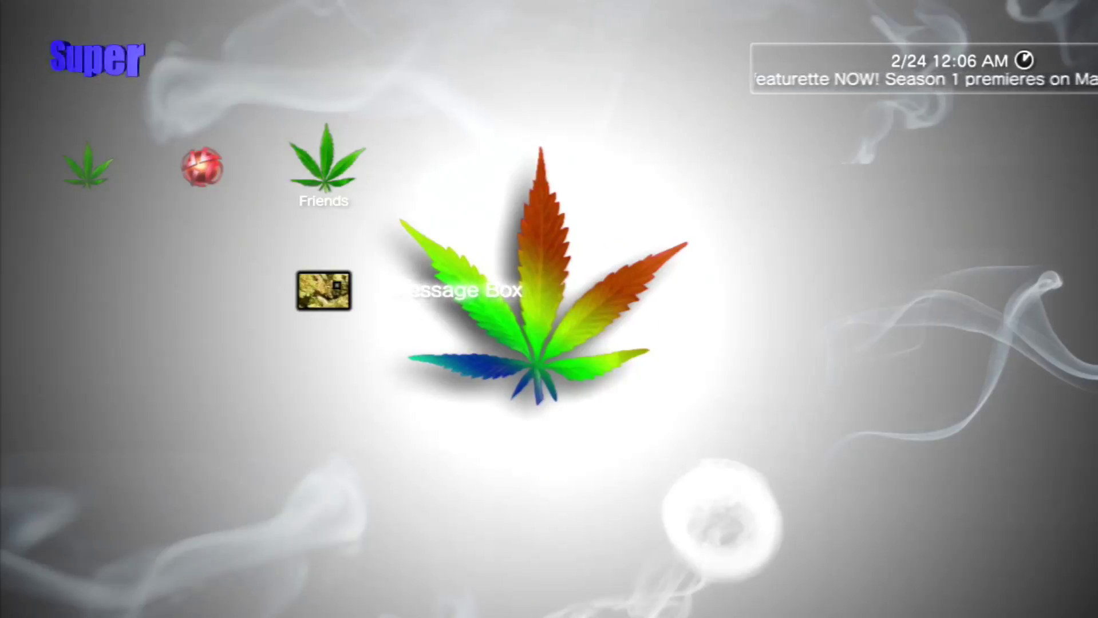
Move to the Settings category and briefly enter Network Settings before backing out.
key("Left")
key("Left")
key("Left")
key("Left")
key("Left")
key("Left")
key("Left")
key("Left")
key("Left")
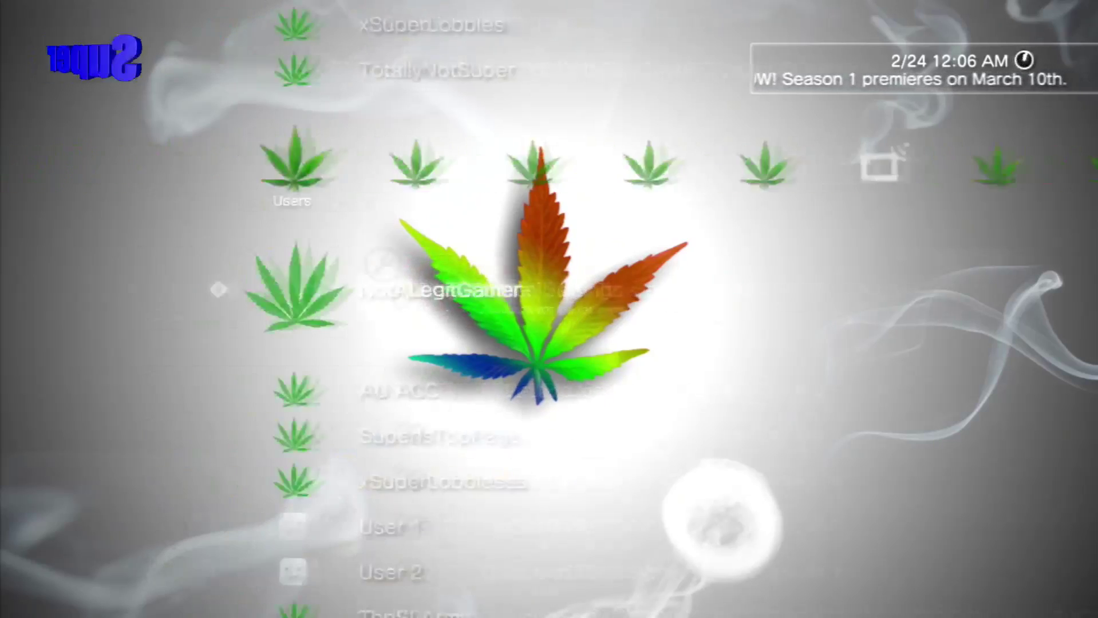
key("Right")
key("Down")
key("Down")
key("Down")
key("Down")
key("Down")
key("Down")
key("Down")
key("Down")
key("Down")
key("Down")
key("Down")
key("Down")
key("Down")
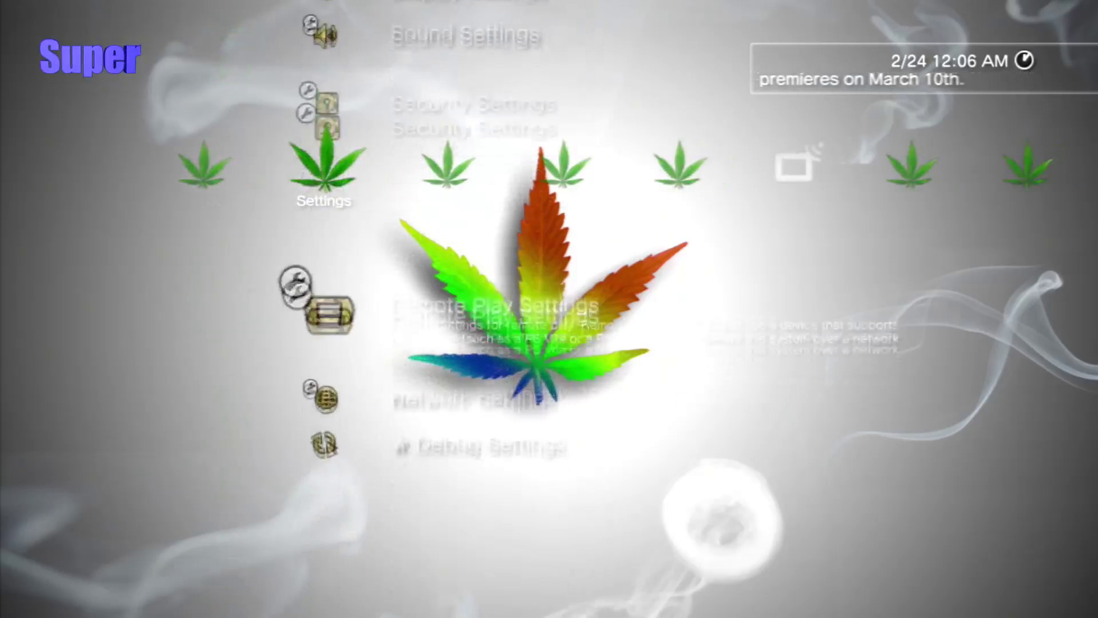
key("Down")
key("Return")
key("Down")
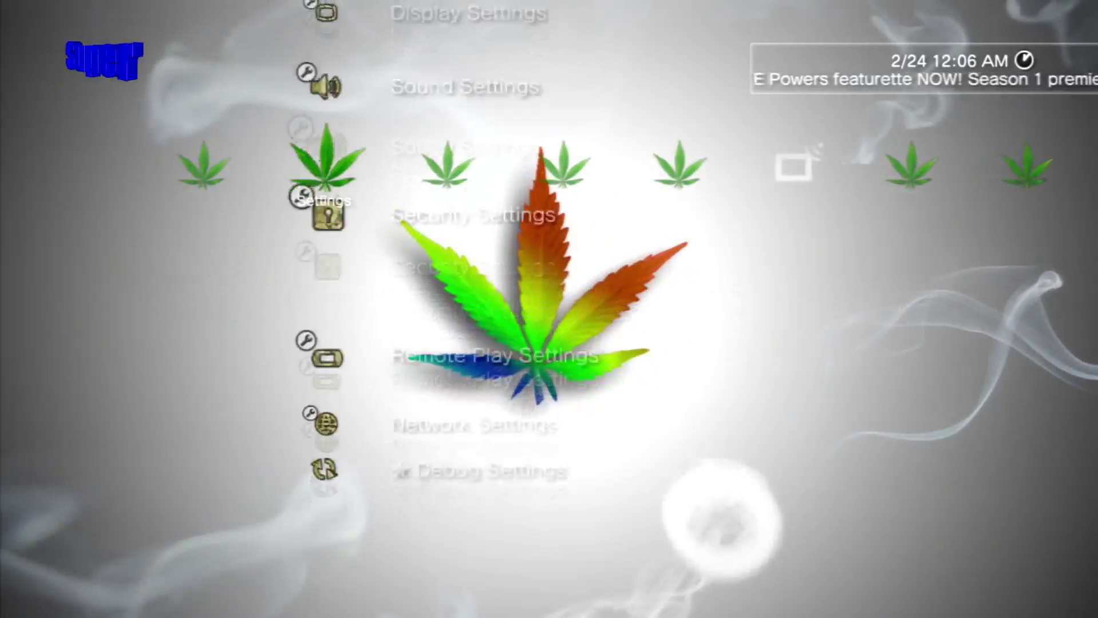
key("Up")
key("Up")
key("Up")
key("Up")
key("Up")
key("Up")
key("Up")
key("Up")
key("Up")
key("Up")
key("Up")
key("Up")
key("Up")
Run System Update via storage media so it scans the drive for PS3UPDAT.PUP.
key("Return")
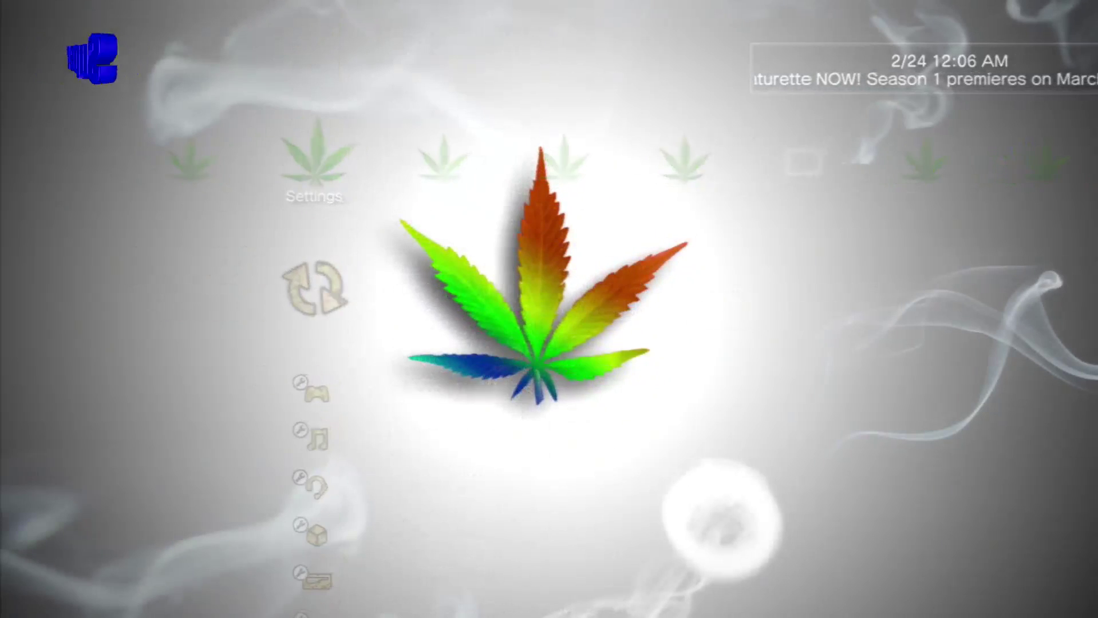
key("Down")
key("Return")
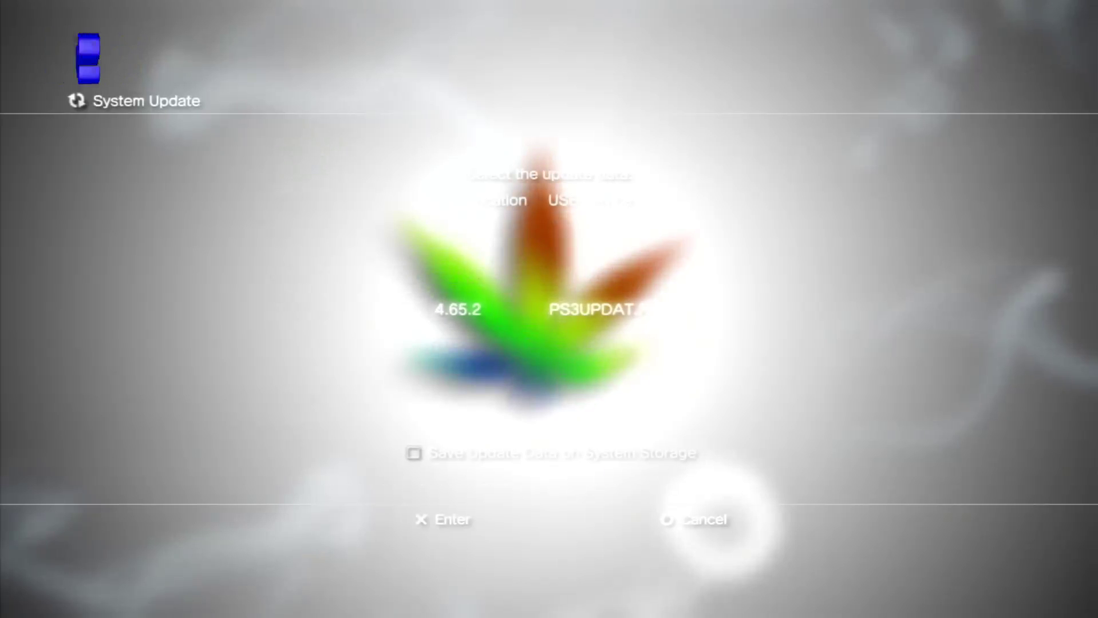
Try installing the 4.65.2 update, retry after error 8002F969, then return to Settings.
key("Return")
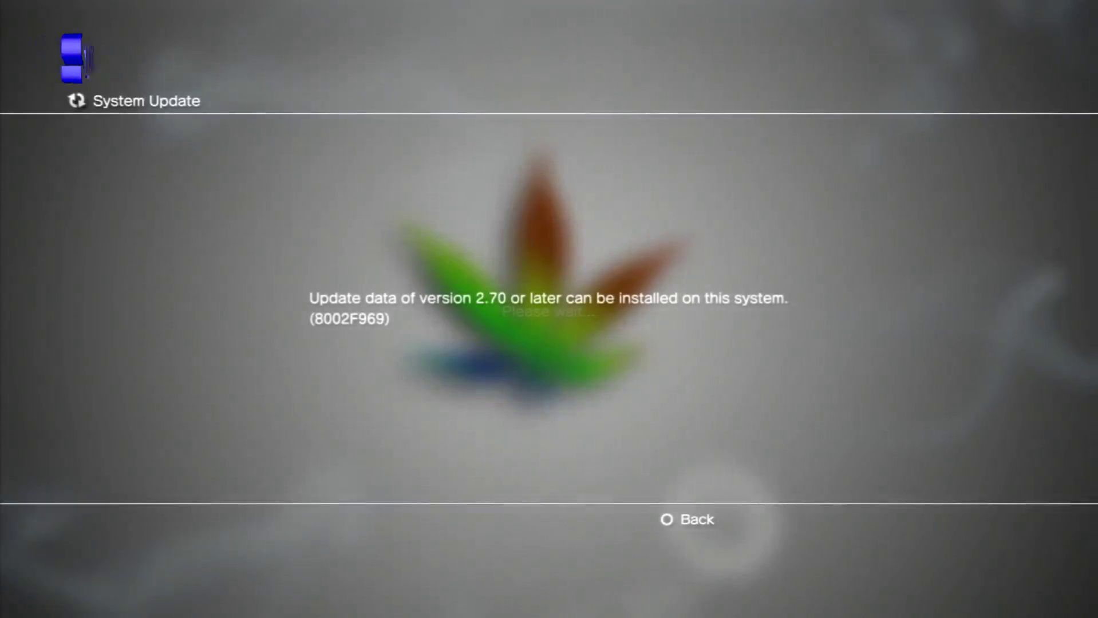
key("Escape")
key("Return")
key("Return")
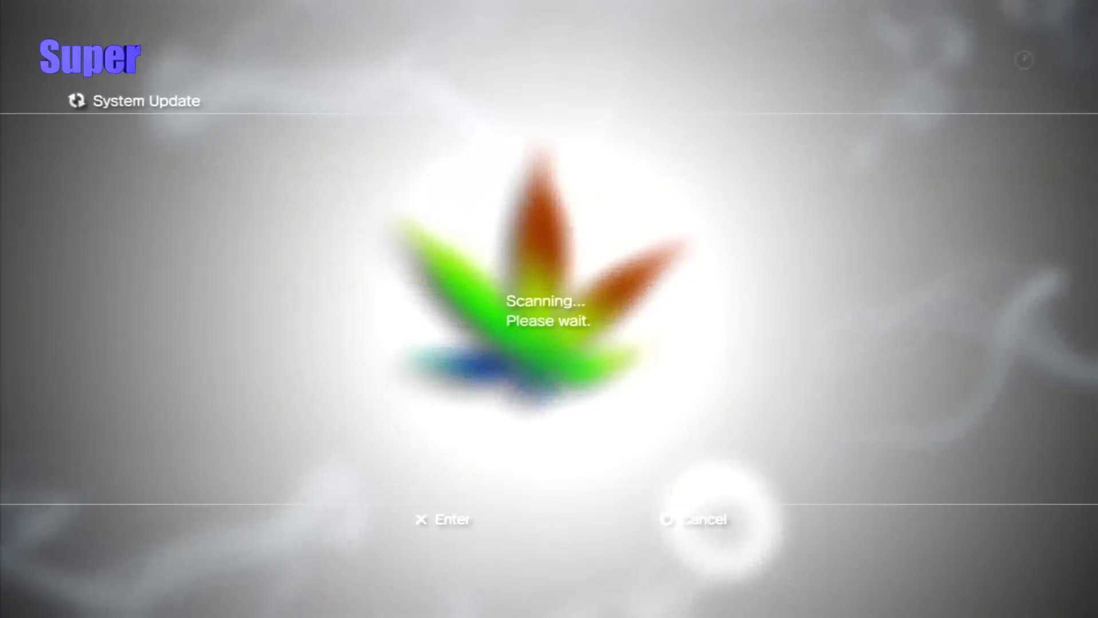
key("Return")
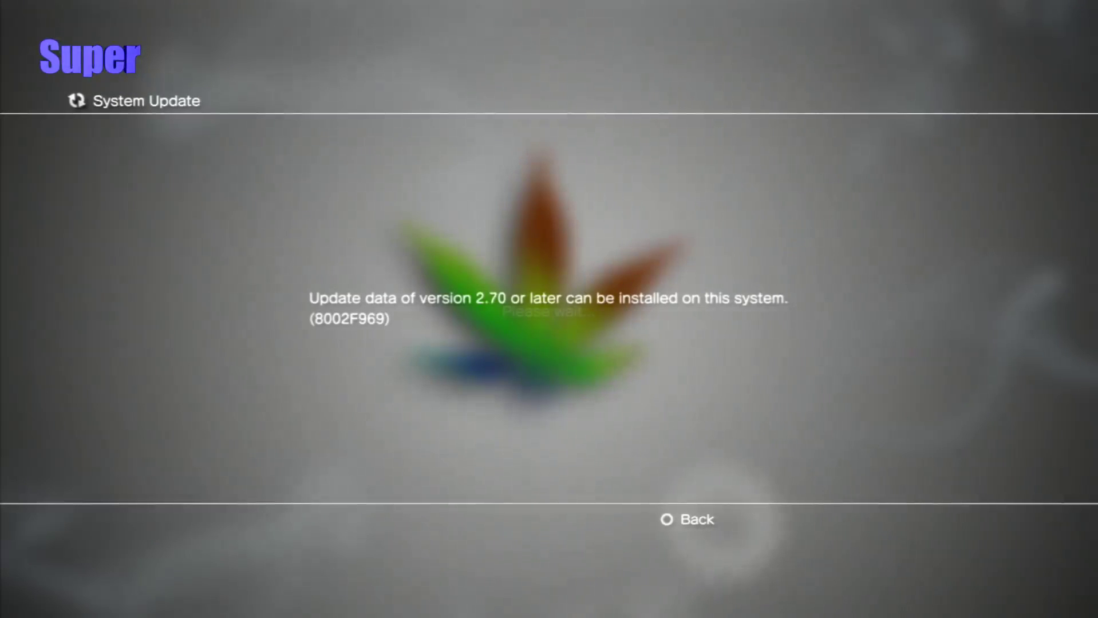
key("Escape")
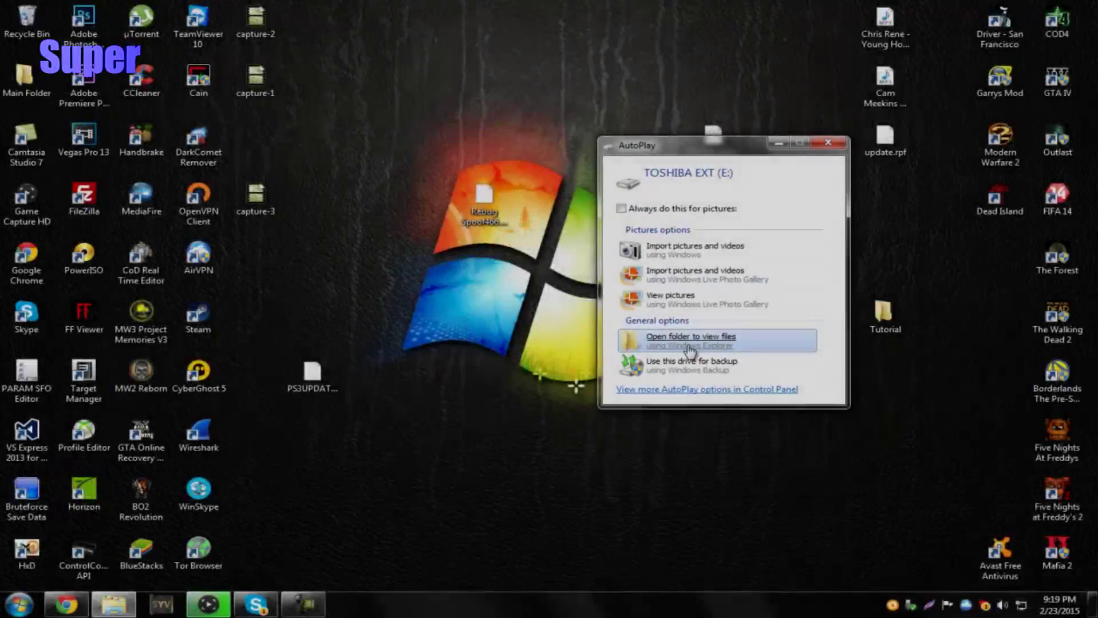
Copy Rebug Spoof466.pkg from the desktop onto the root of TOSHIBA EXT (E:).
left_click(690, 341)
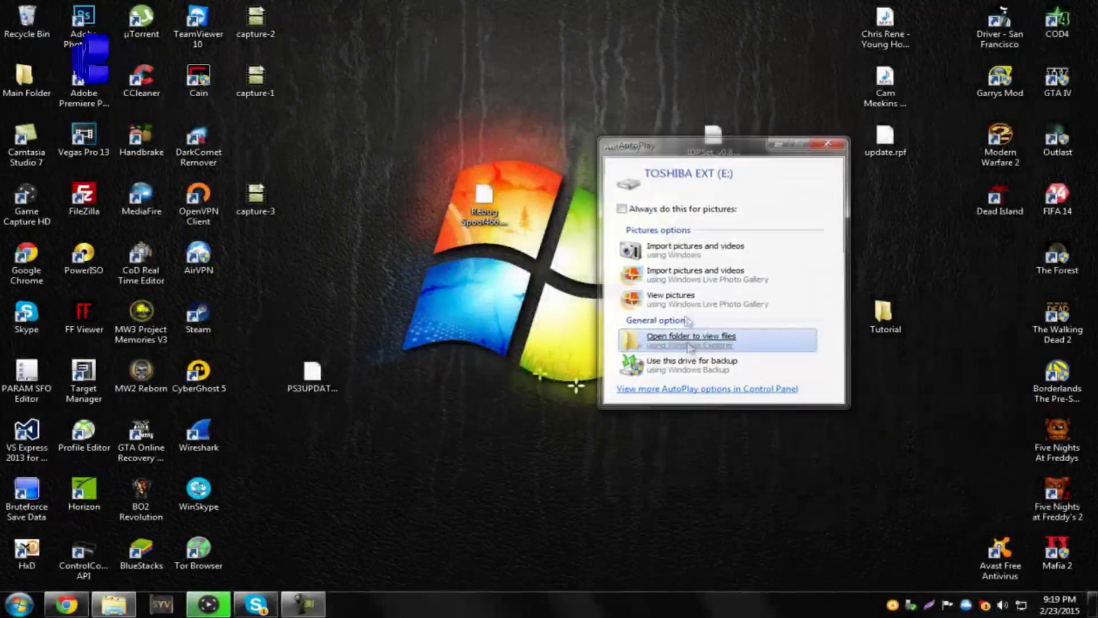
left_click_drag(462, 203, 833, 308)
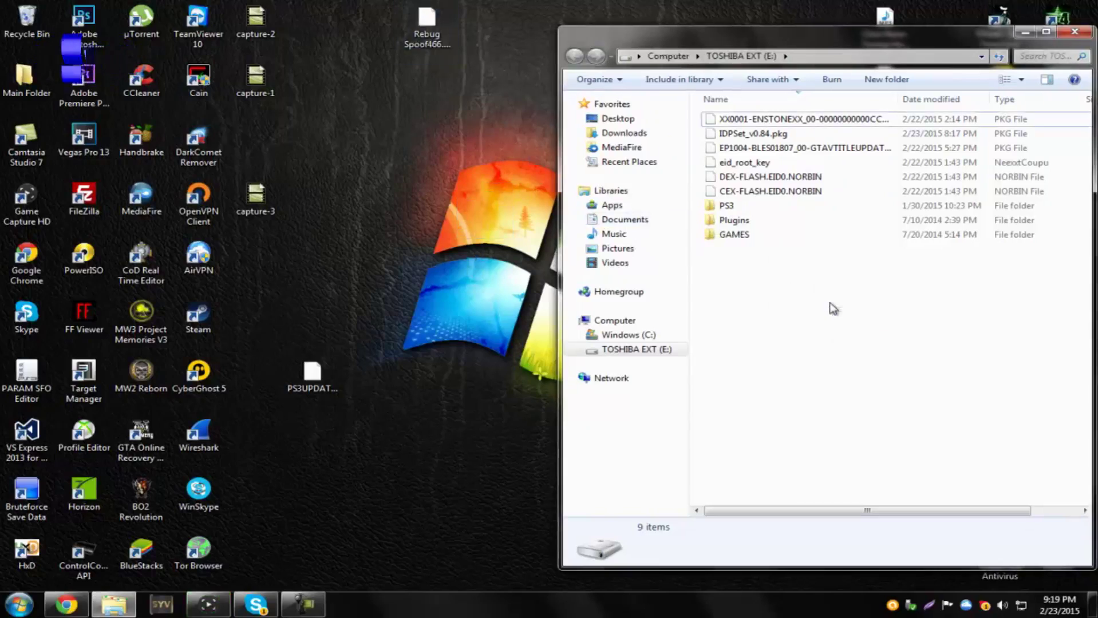
left_click(825, 344)
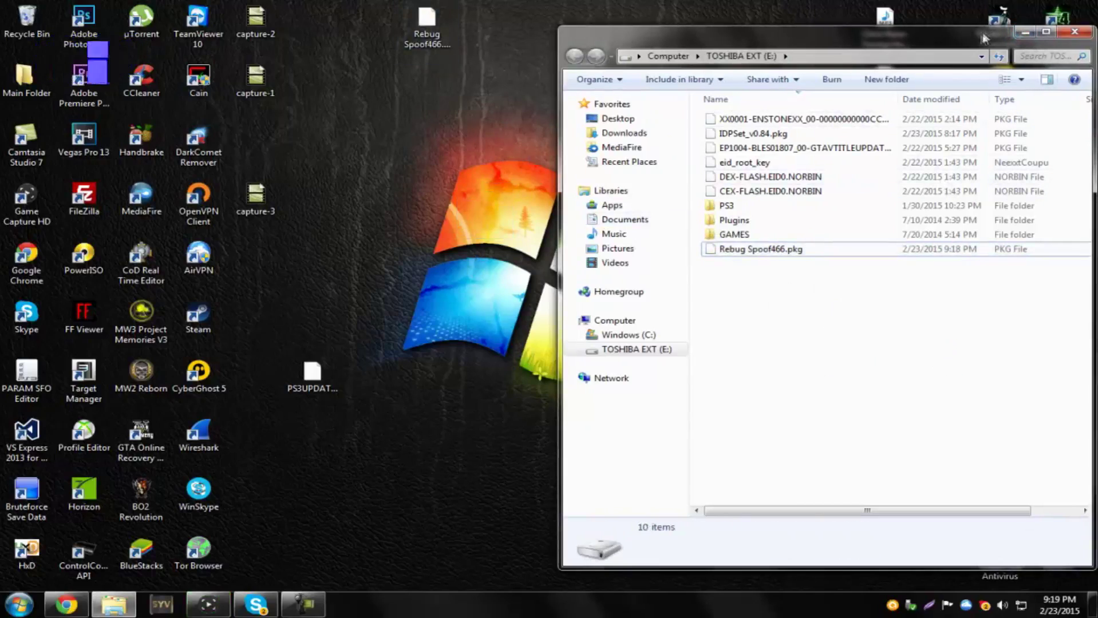
Close the E: drive window and bring up Safely Remove Hardware for it.
left_click_drag(981, 40, 857, 48)
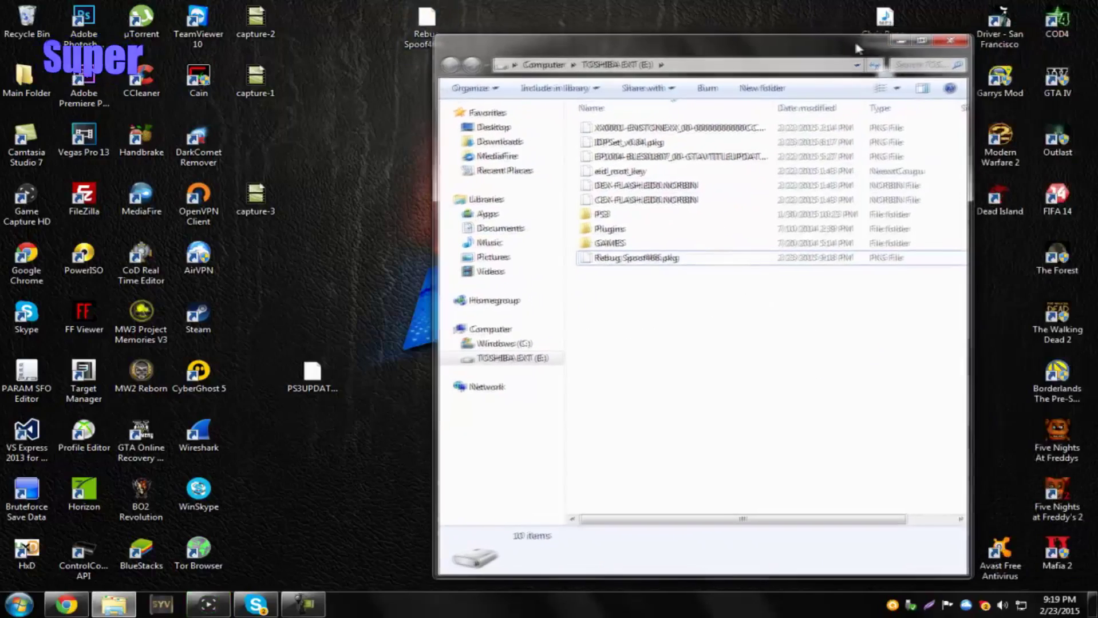
left_click(940, 41)
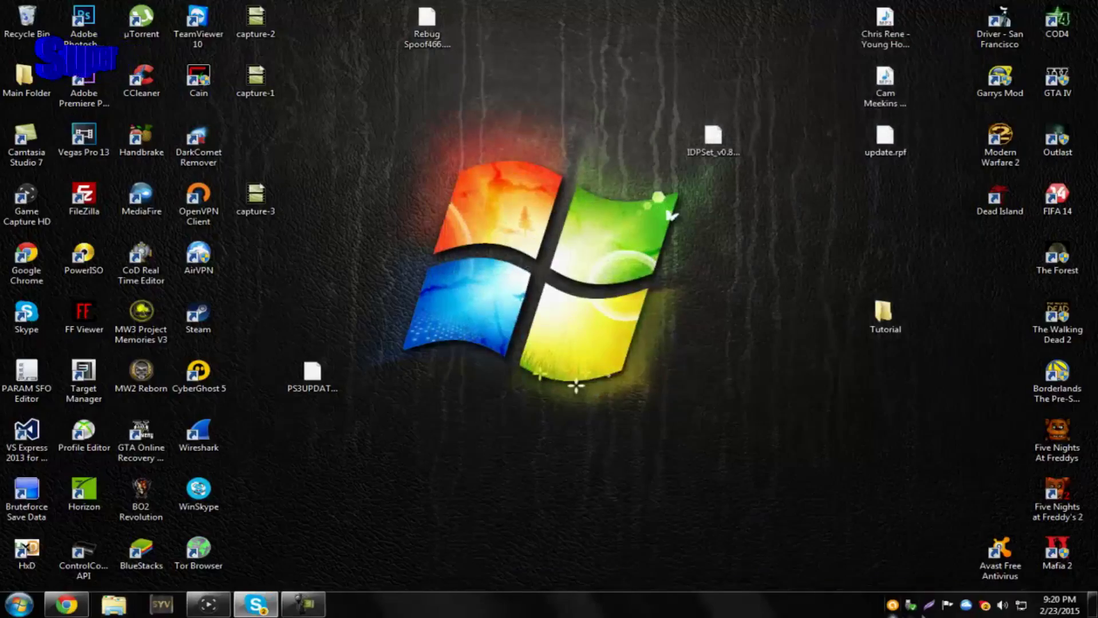
left_click(910, 605)
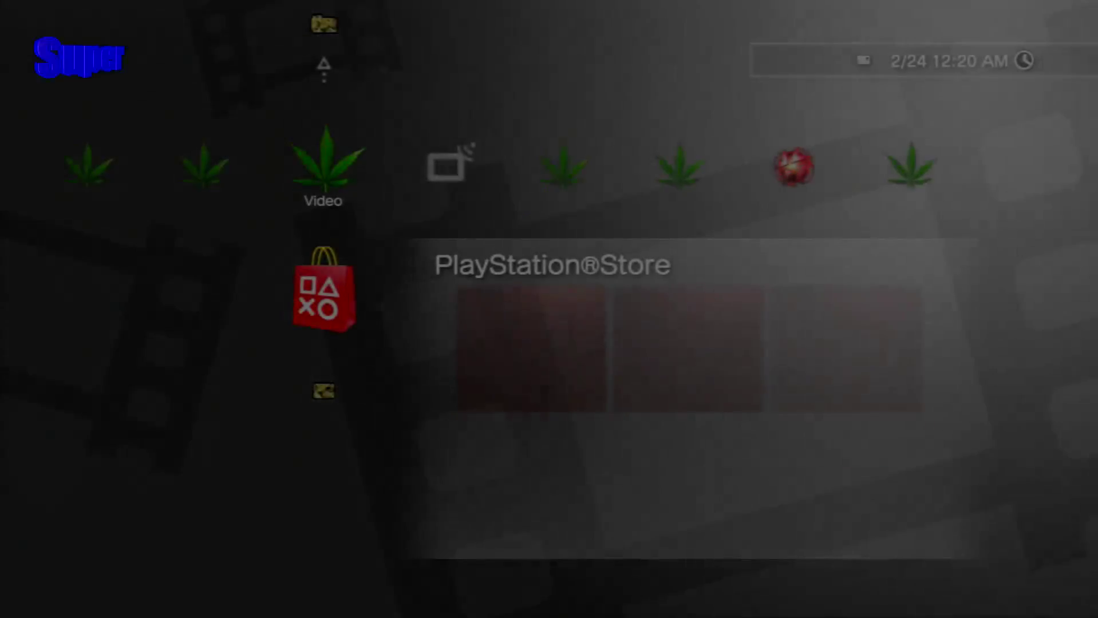
Open Package Manager under Game to install the .pkg from Package Directory.
key("Right")
key("Right")
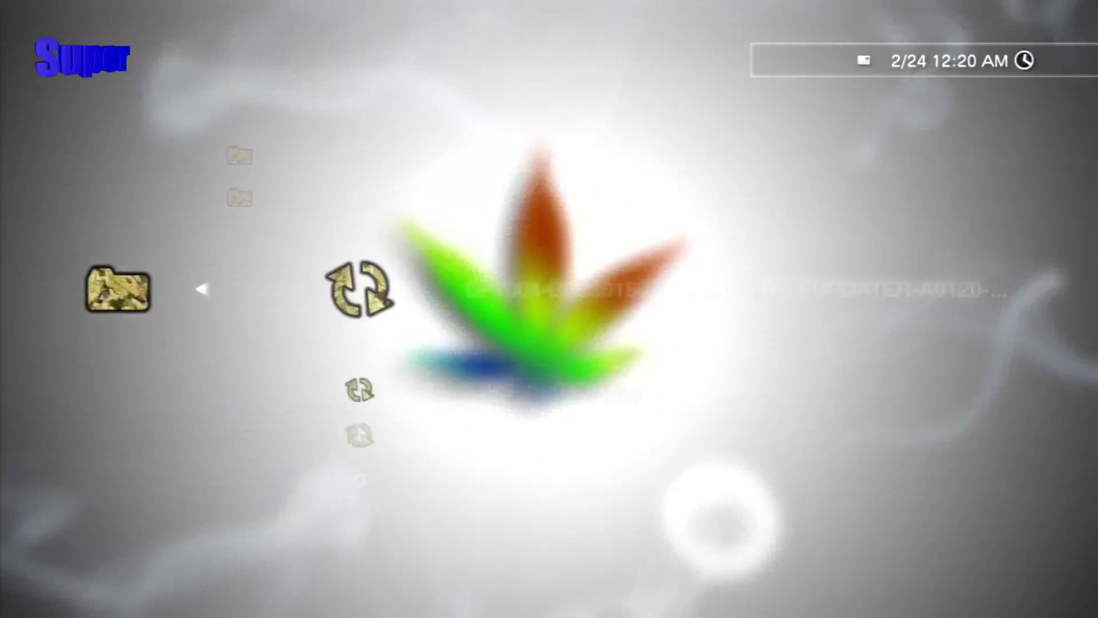
key("Down")
key("Down")
key("Return")
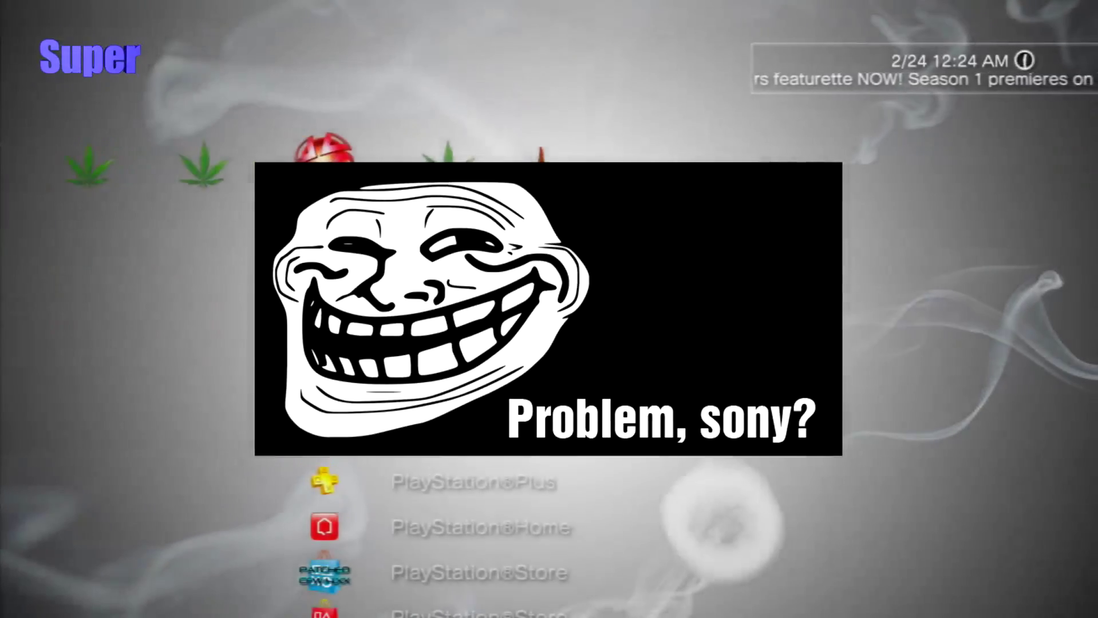
Sign the user profile in to PlayStation Network.
key("Return")
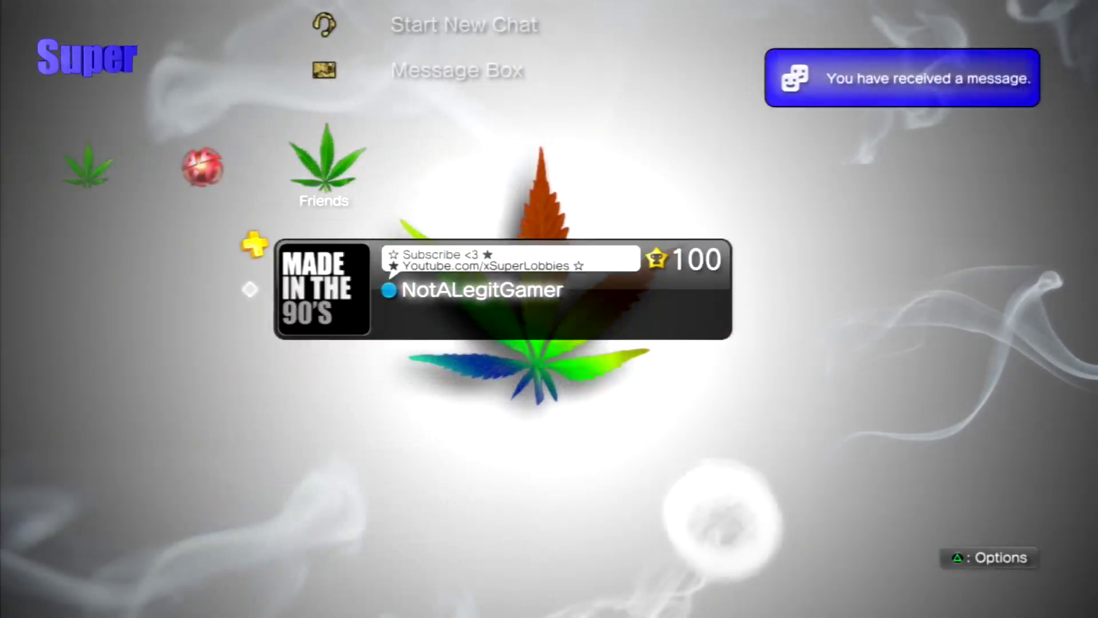
key("Left")
key("Left")
key("Left")
key("Left")
key("Left")
key("Left")
key("Left")
key("Left")
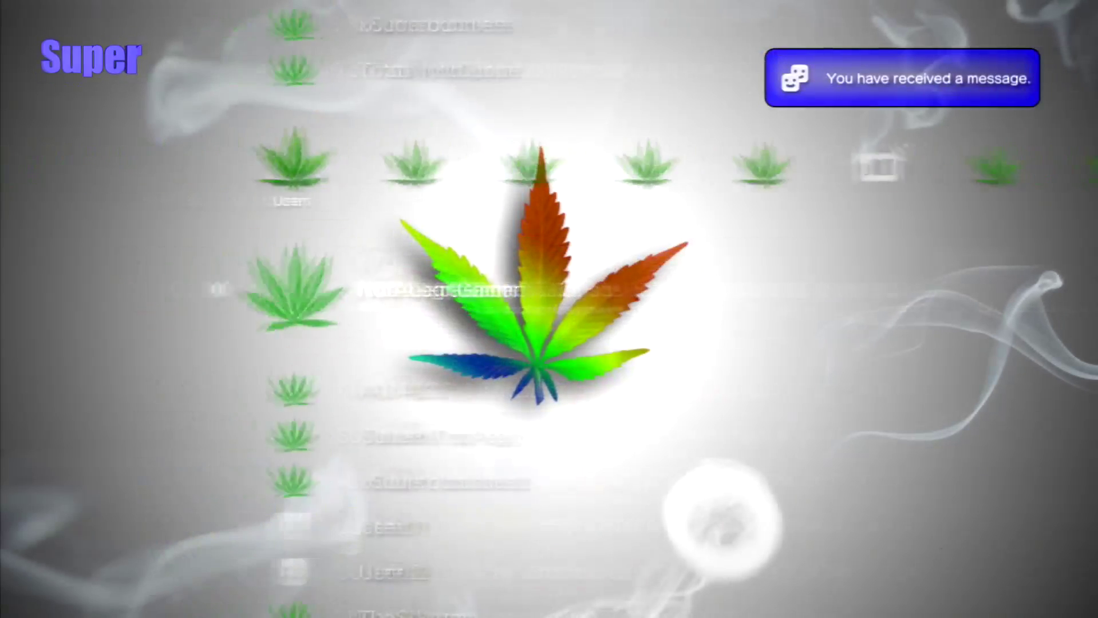
Go to the Settings category and move down to System Settings.
key("Right")
key("Down")
key("Down")
key("Down")
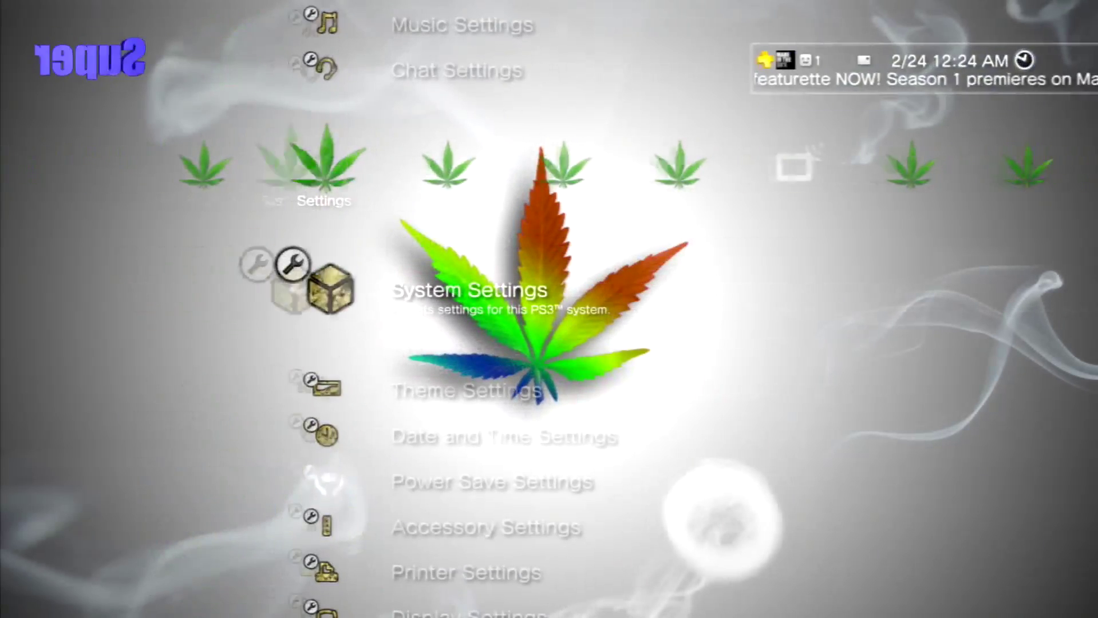